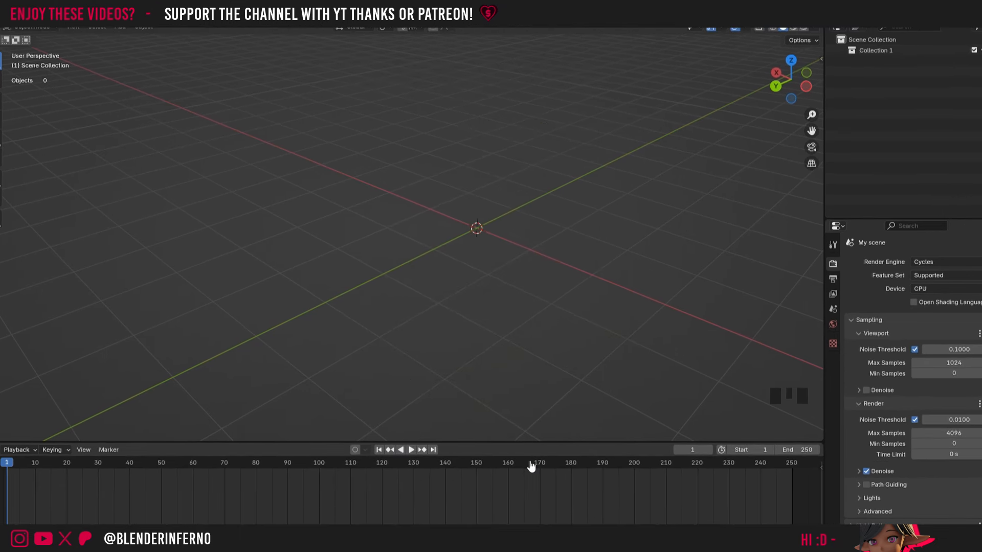
Add a cube mesh at the world origin of the empty scene
left_click(497, 198)
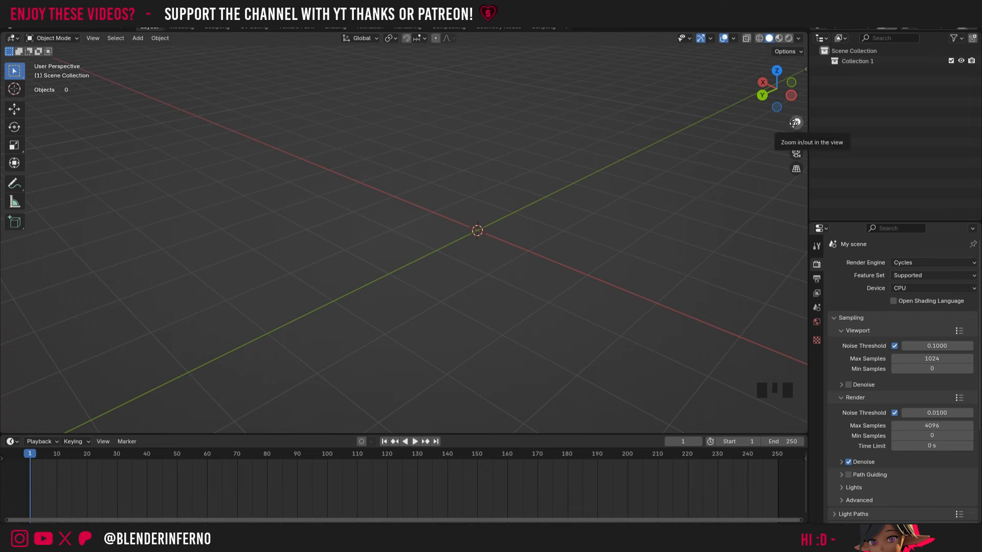
key("shift+a")
key("shift+a")
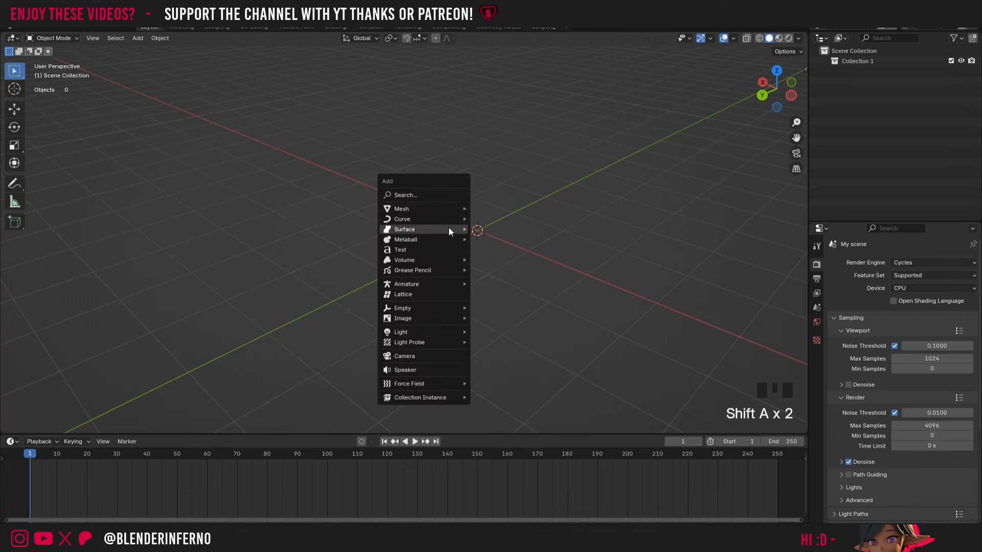
mouse_move(437, 209)
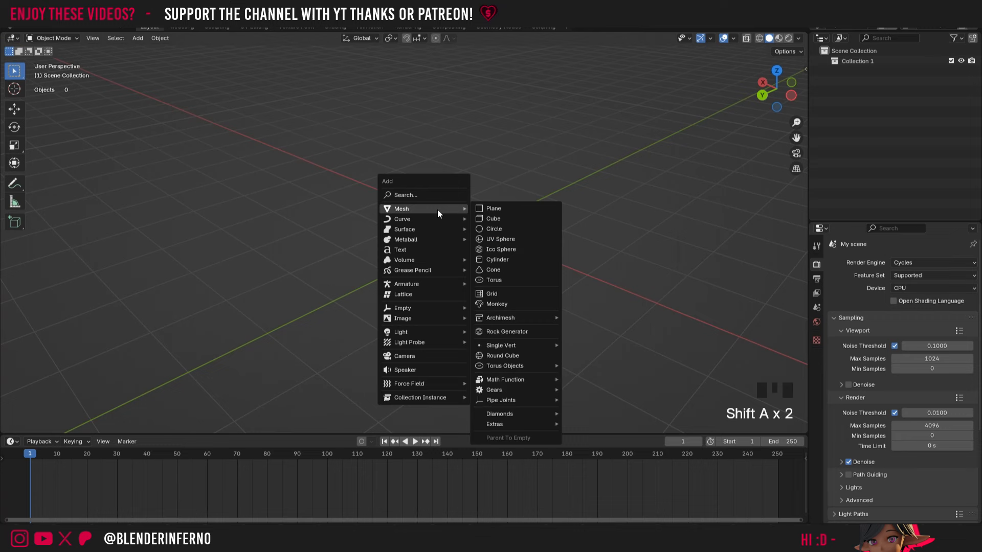
left_click(535, 219)
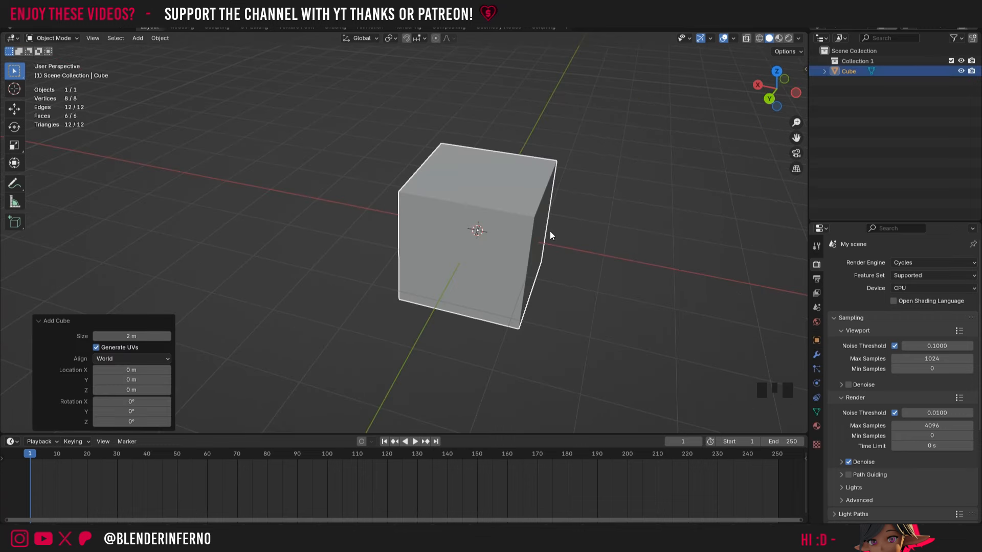
Add a cylinder mesh at the world origin, in the same place as the cube
key("shift+a")
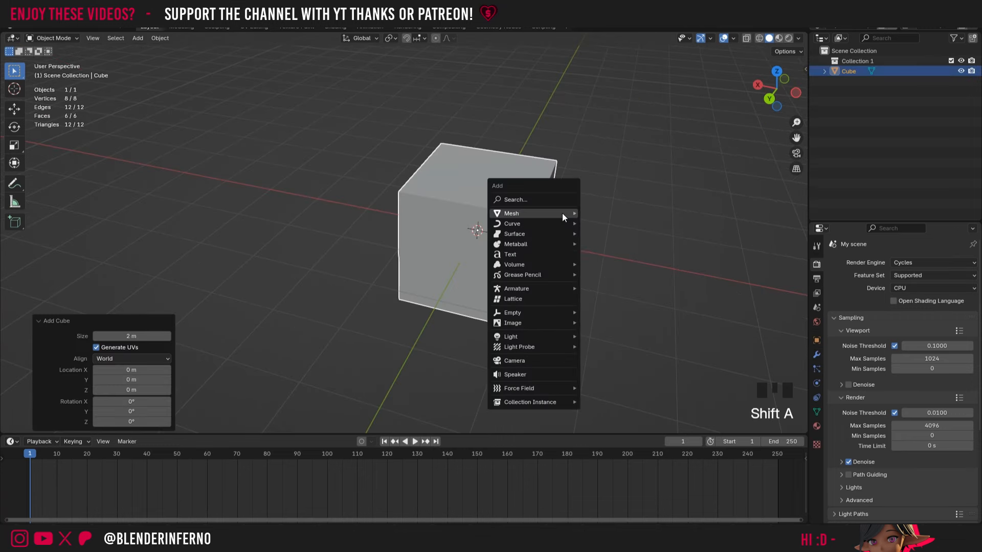
mouse_move(562, 214)
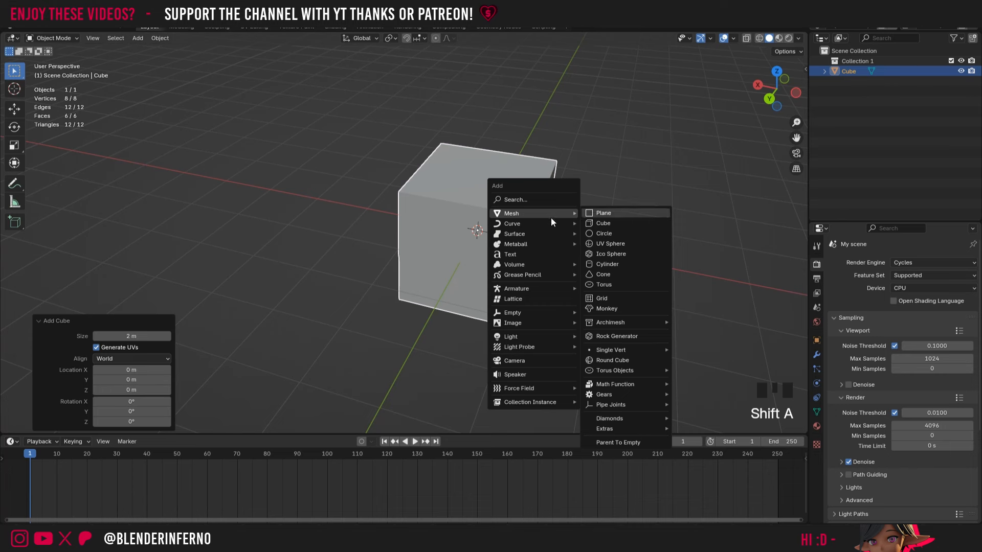
left_click(609, 264)
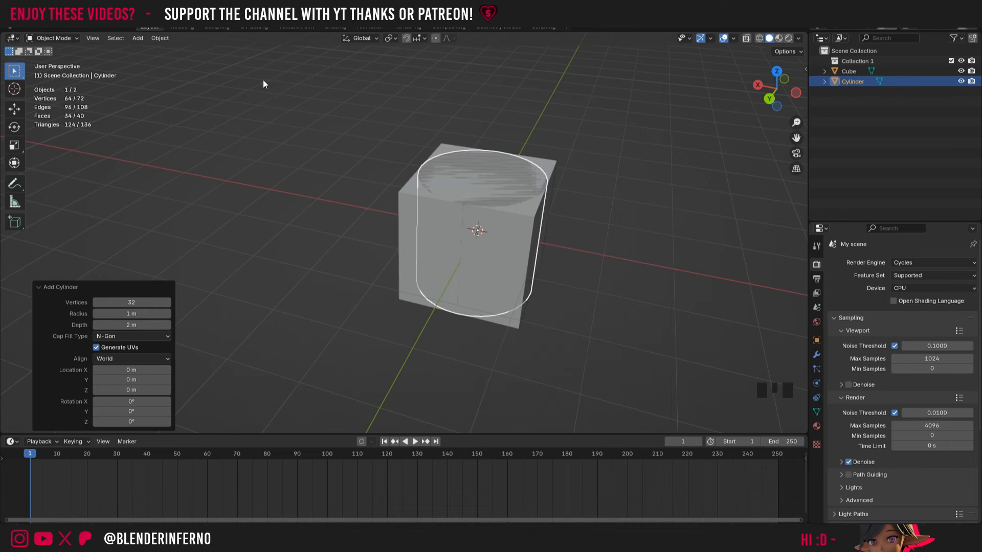
left_click(136, 39)
mouse_move(174, 49)
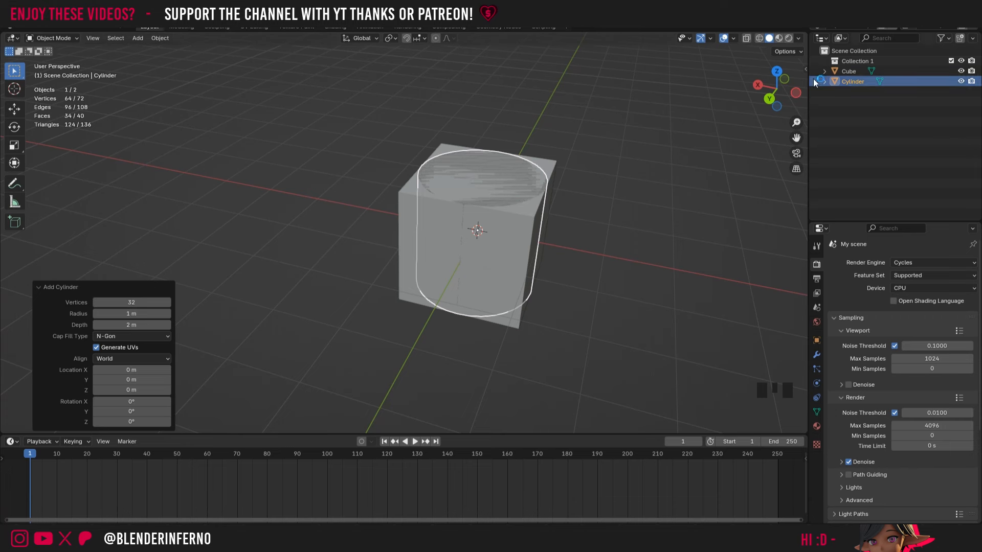
Move the cylinder about -3.15 m along the global X axis, clear of the cube
left_click(854, 81)
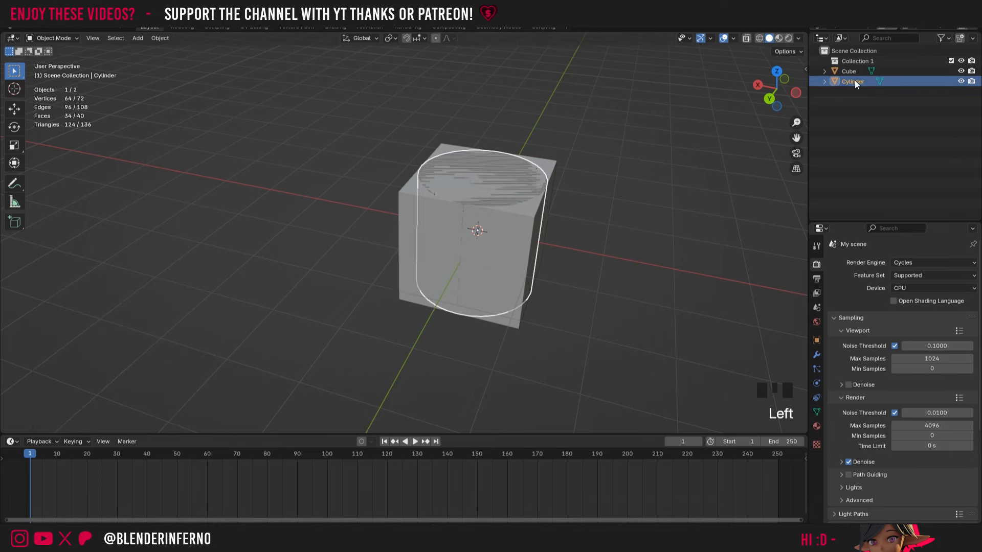
key("g")
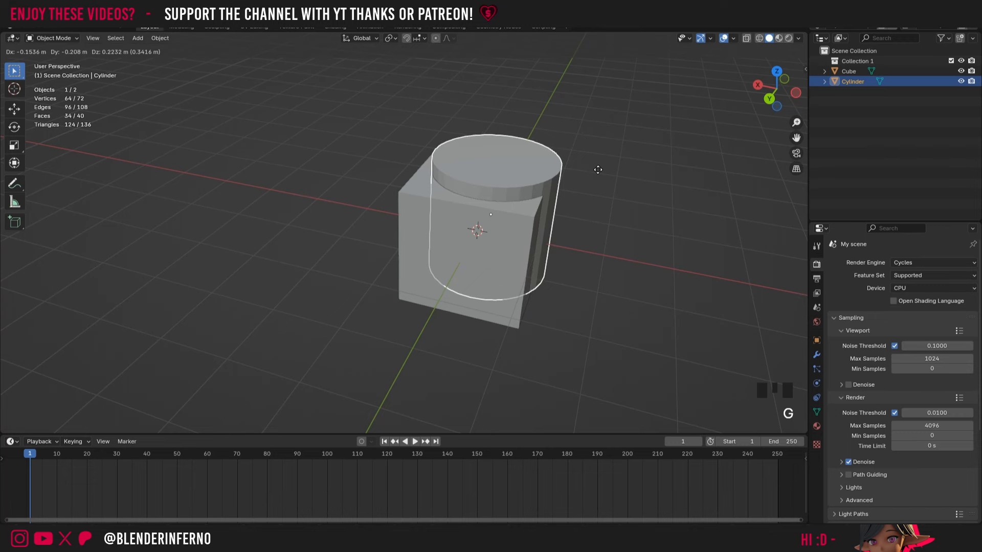
key("x")
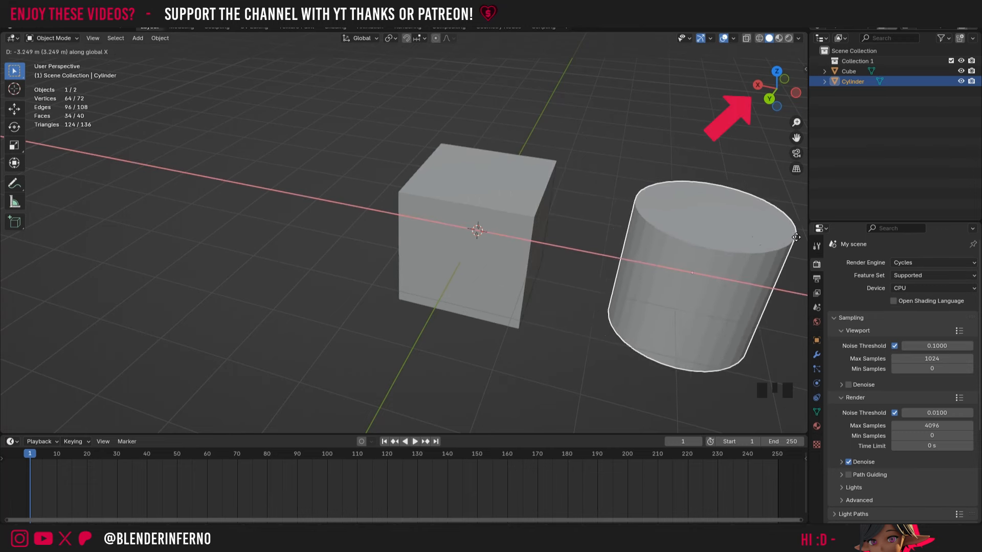
left_click(789, 237)
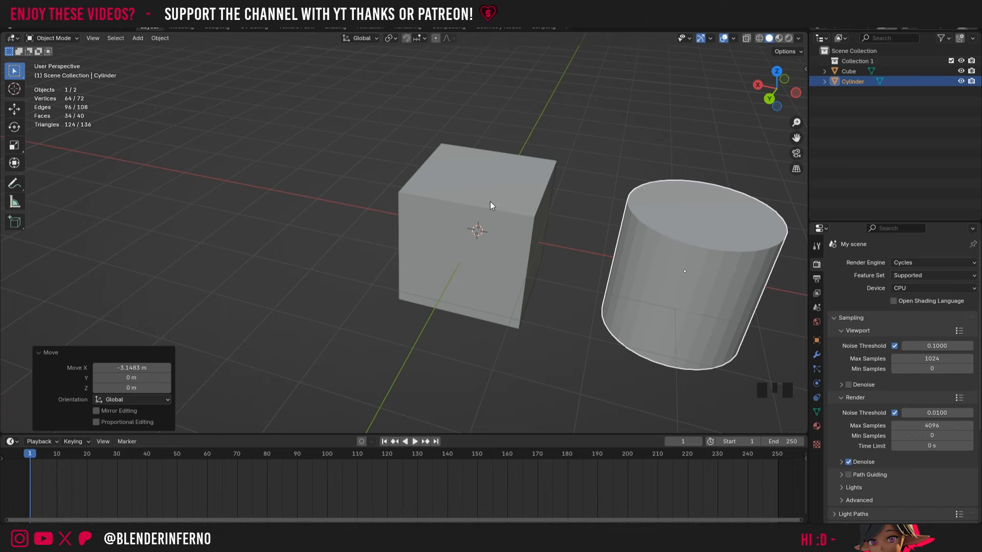
Add a Subdivision Surface modifier to the cube and set its viewport level to 2
left_click(478, 207)
scroll(527, 197, "up", 4)
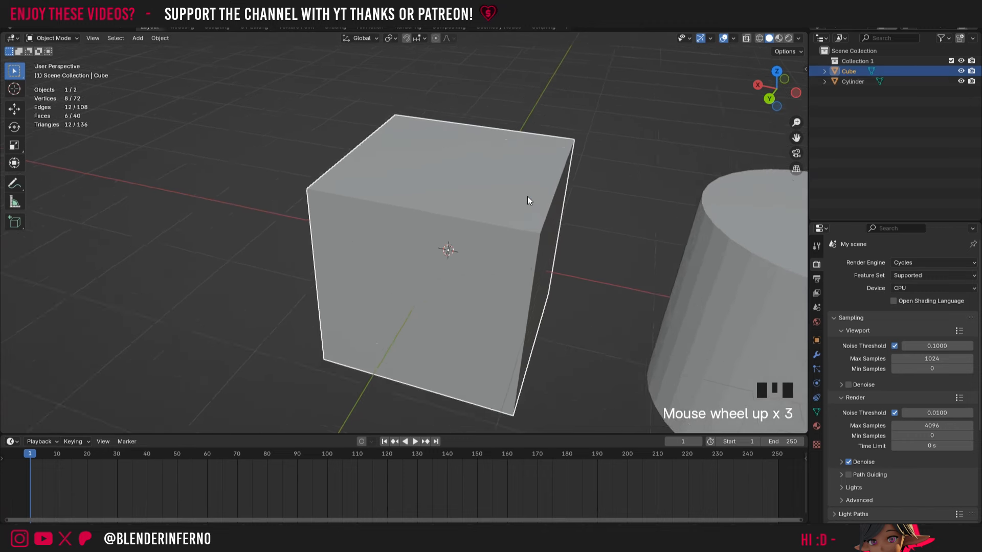
left_click(816, 355)
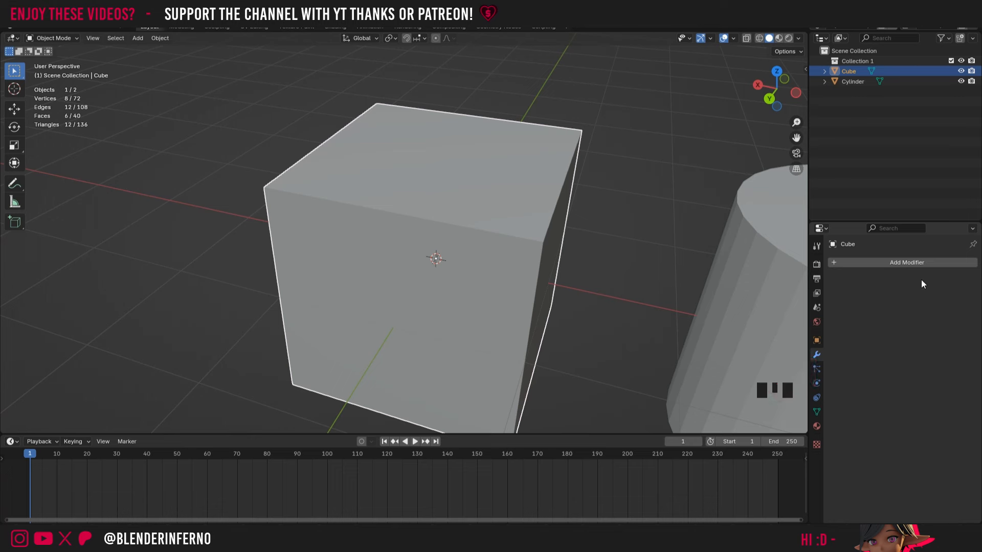
left_click(856, 263)
mouse_move(833, 300)
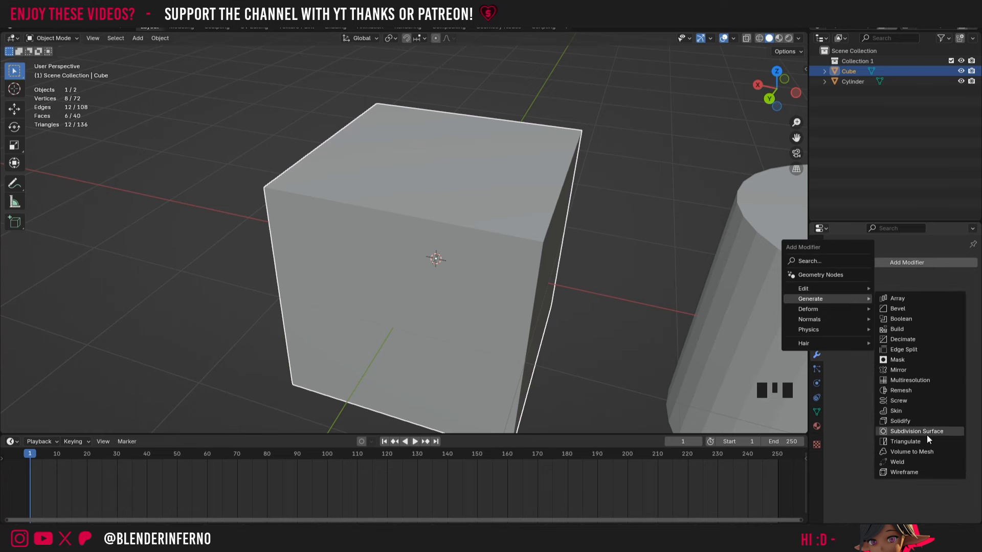
left_click(927, 436)
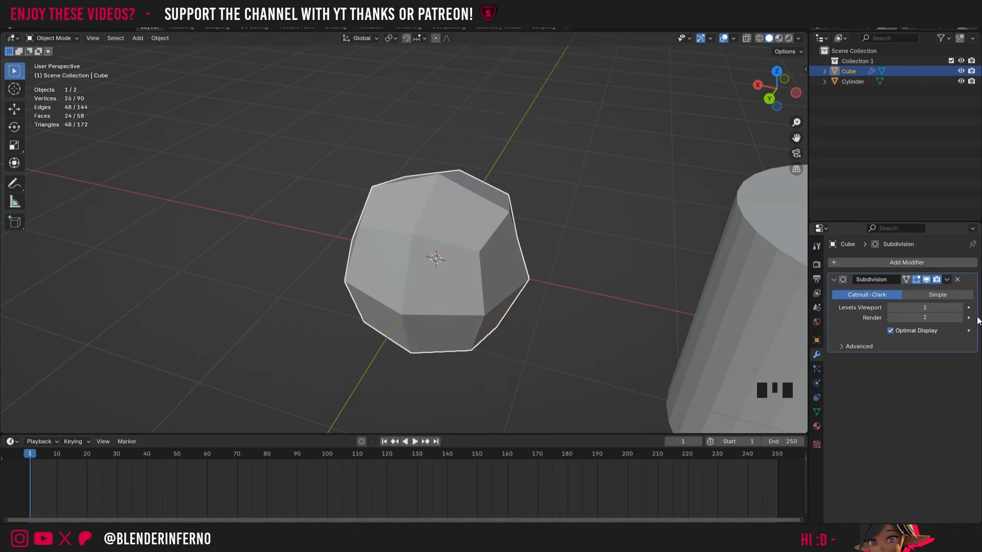
left_click(961, 308)
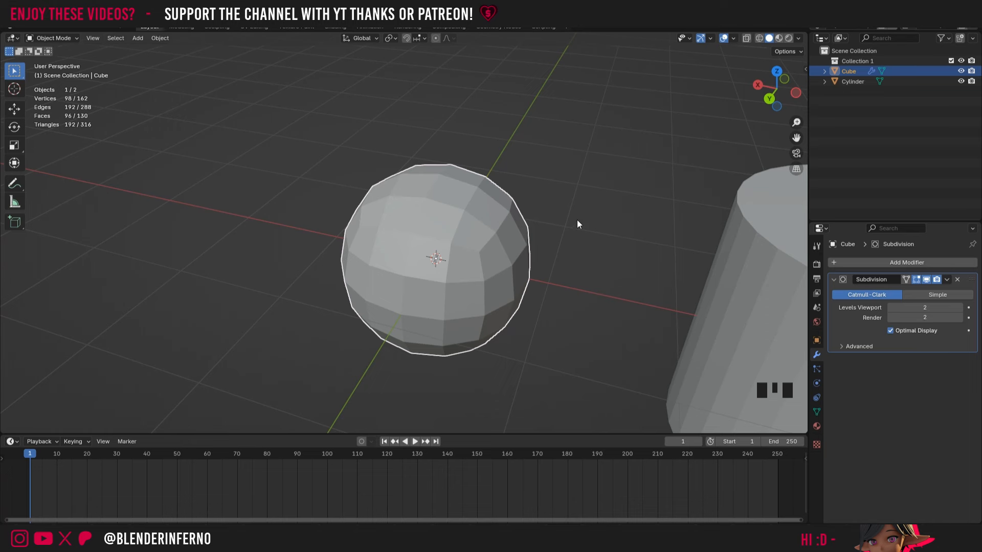
Bevel all edges of the cube in Edit Mode with a width of about 0.112 m
key("Tab")
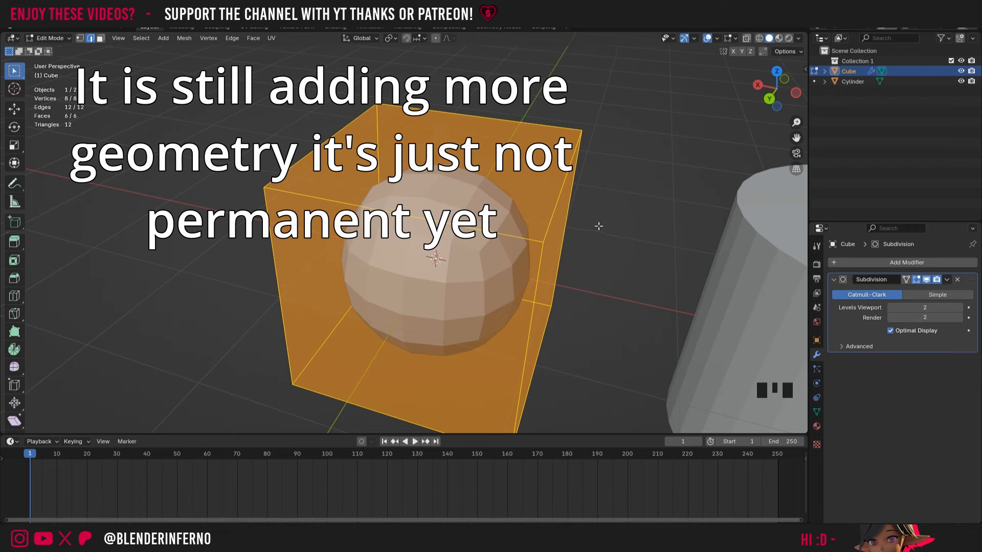
scroll(521, 239, "down", 3)
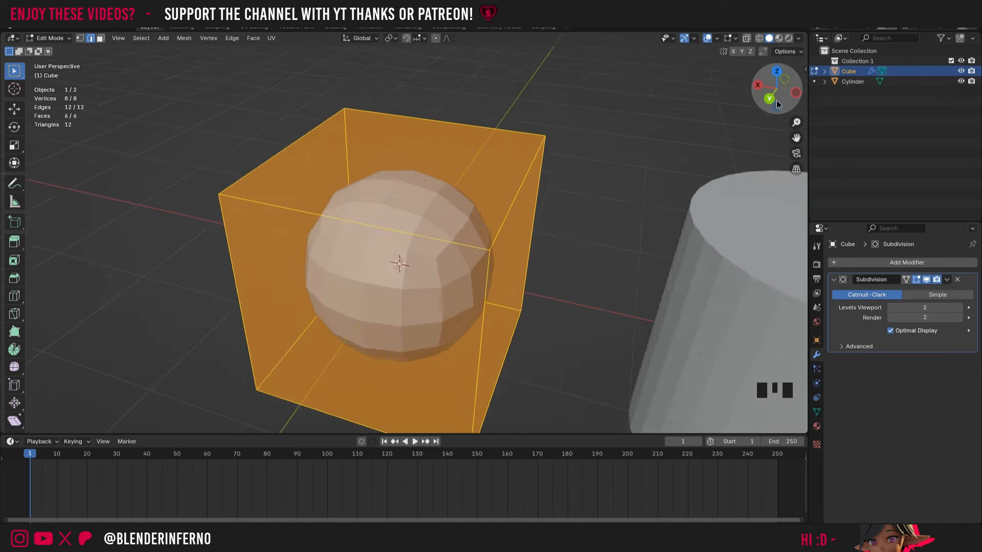
left_click_drag(776, 100, 779, 94)
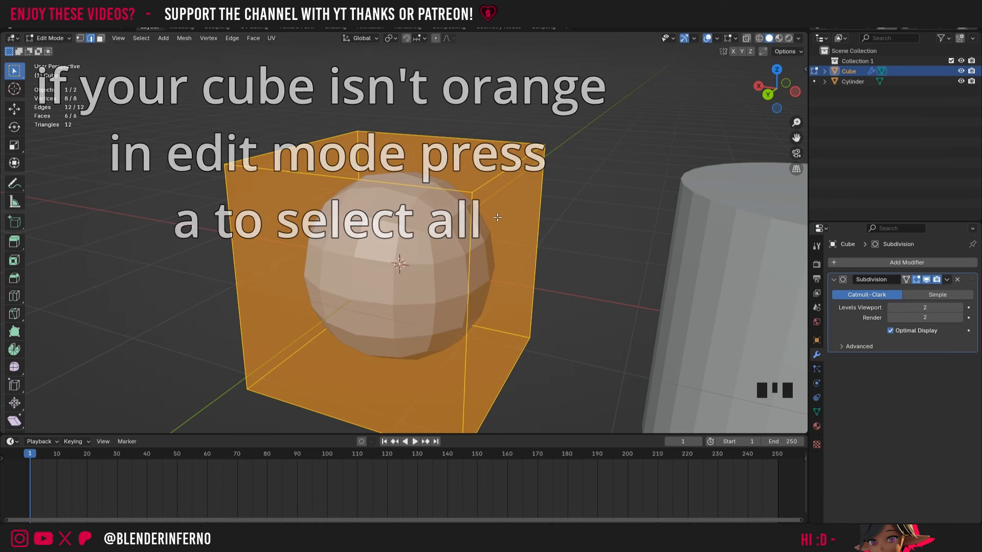
key("ctrl+b")
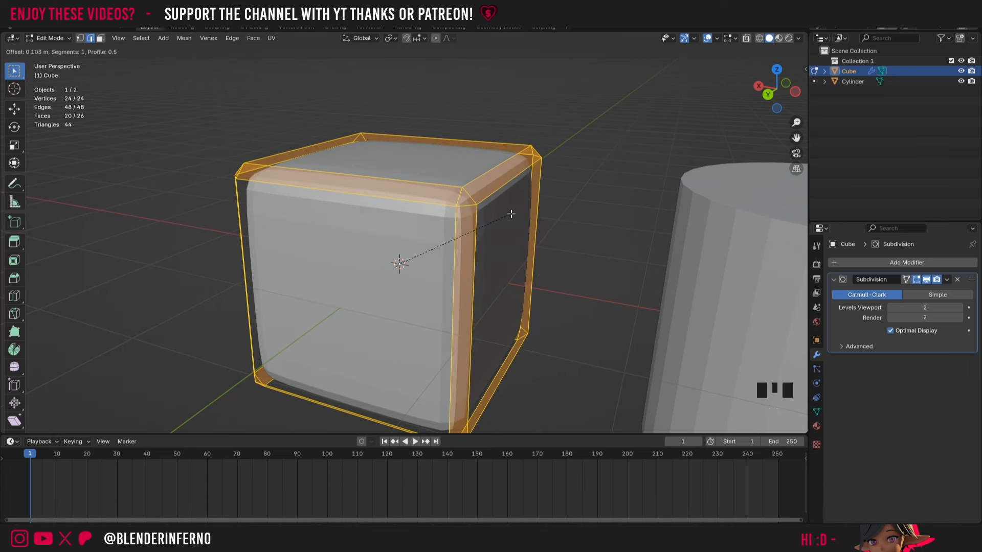
left_click(545, 252)
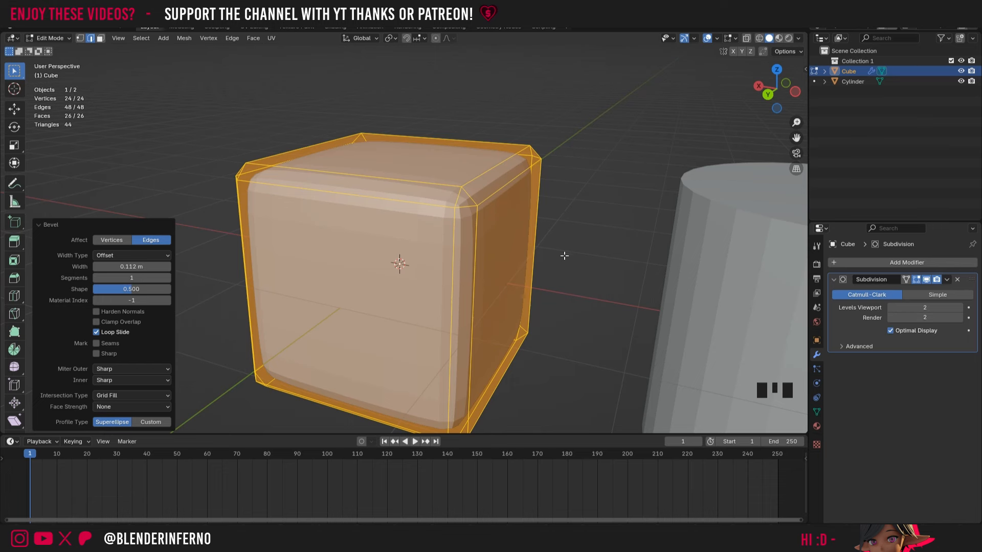
Set the cube's edge bevel to 2 segments with a shape of 1.000
left_click(93, 223)
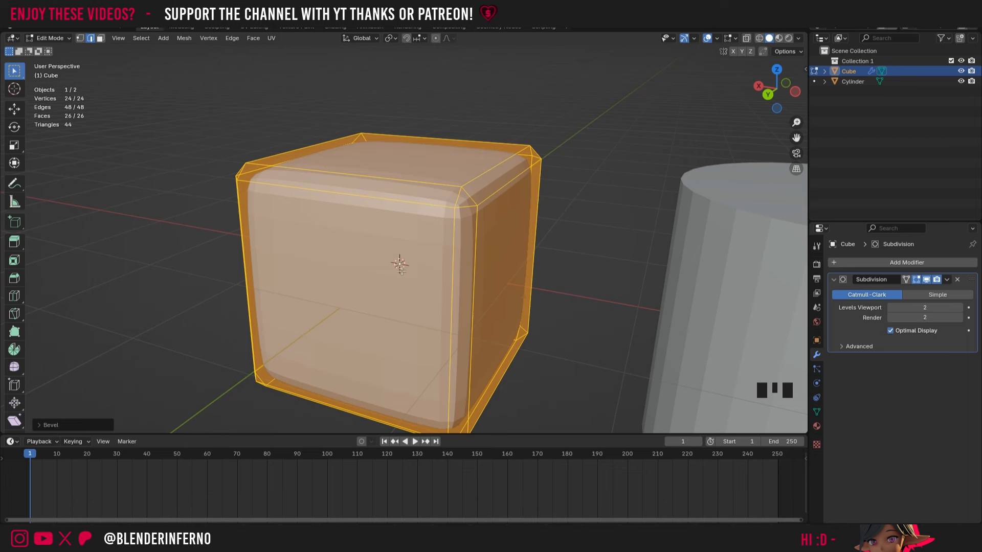
left_click(44, 425)
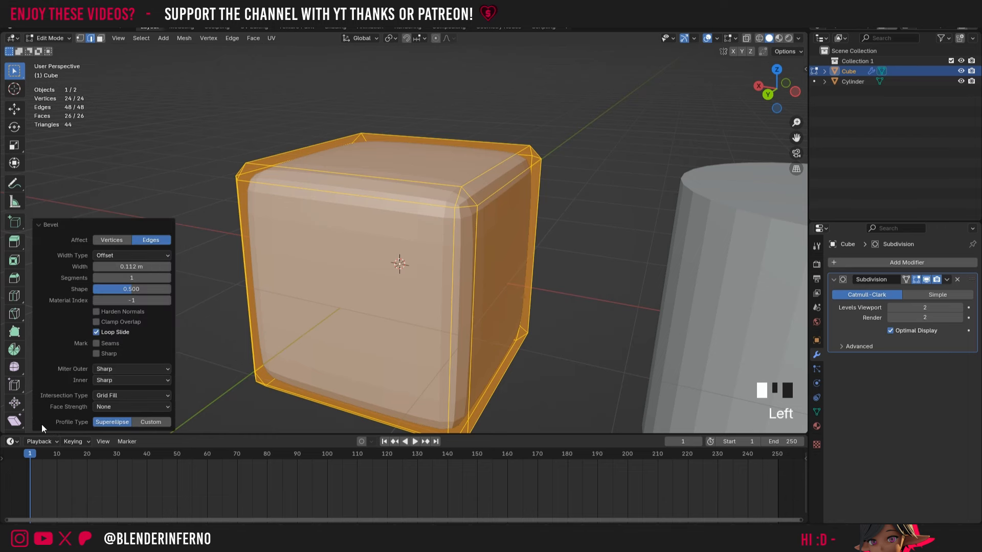
left_click(170, 277)
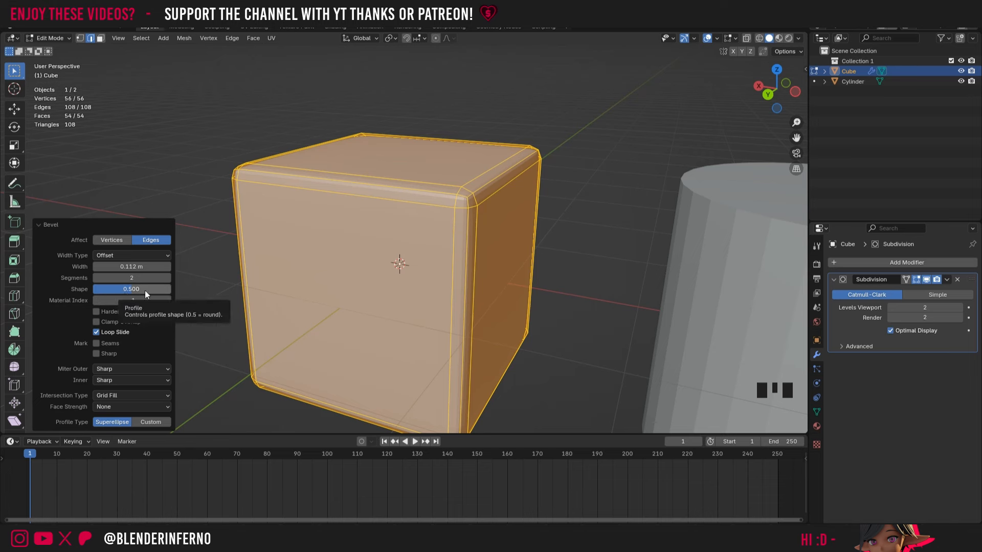
left_click_drag(123, 290, 171, 290)
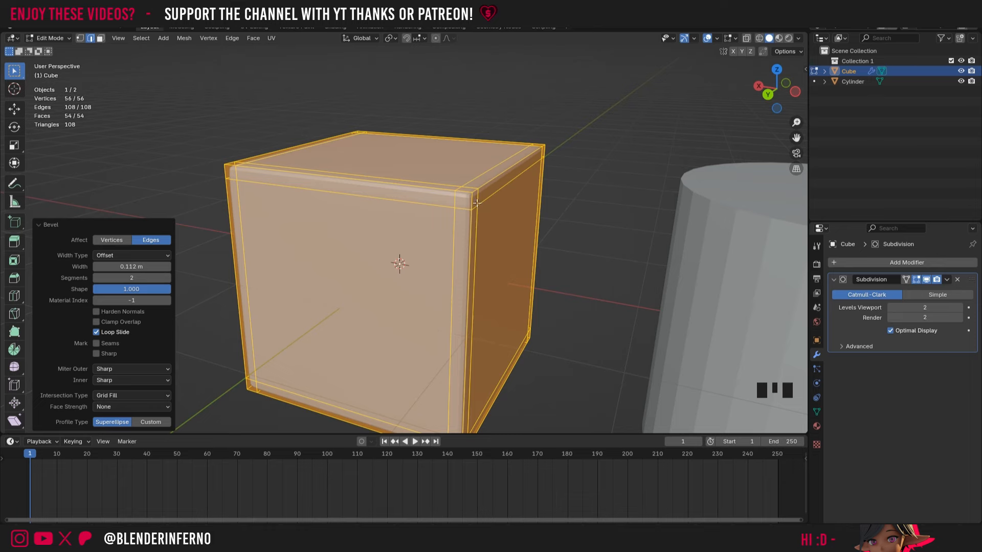
Return the cube to Object Mode and apply Shade Smooth to it
key("Tab")
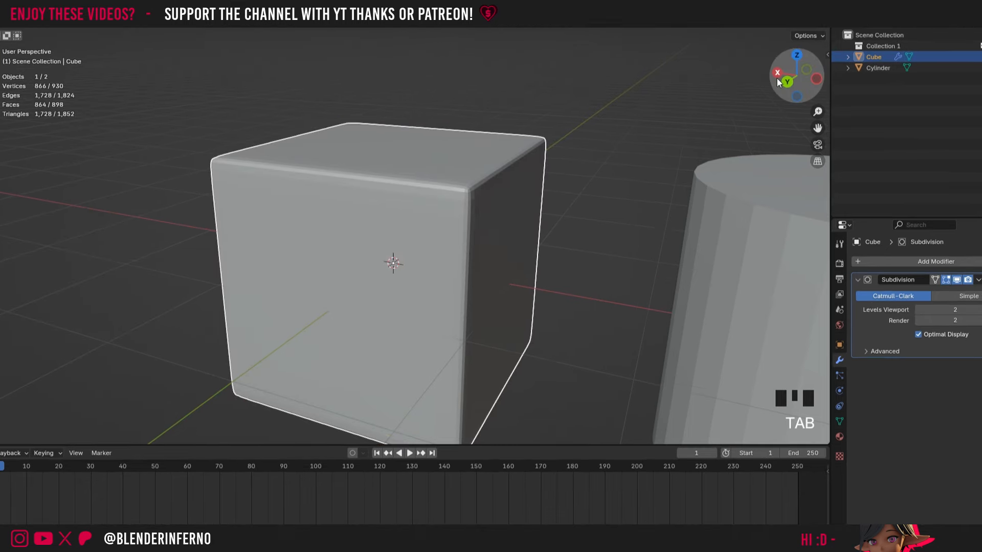
left_click(769, 95)
mouse_move(787, 81)
left_mouse_down()
mouse_move(761, 82)
mouse_move(809, 76)
mouse_move(759, 95)
mouse_move(805, 85)
left_mouse_up()
right_click(577, 156)
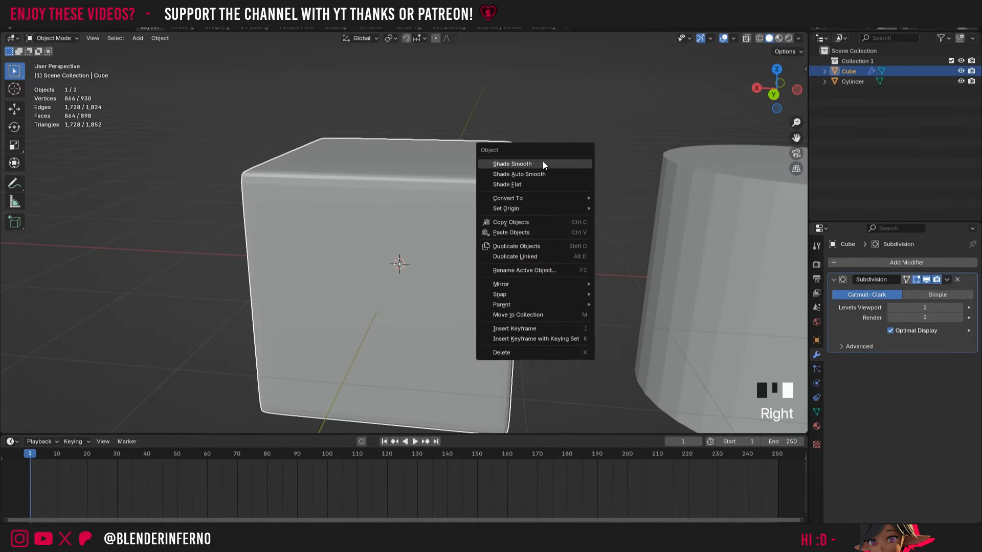
left_click(541, 163)
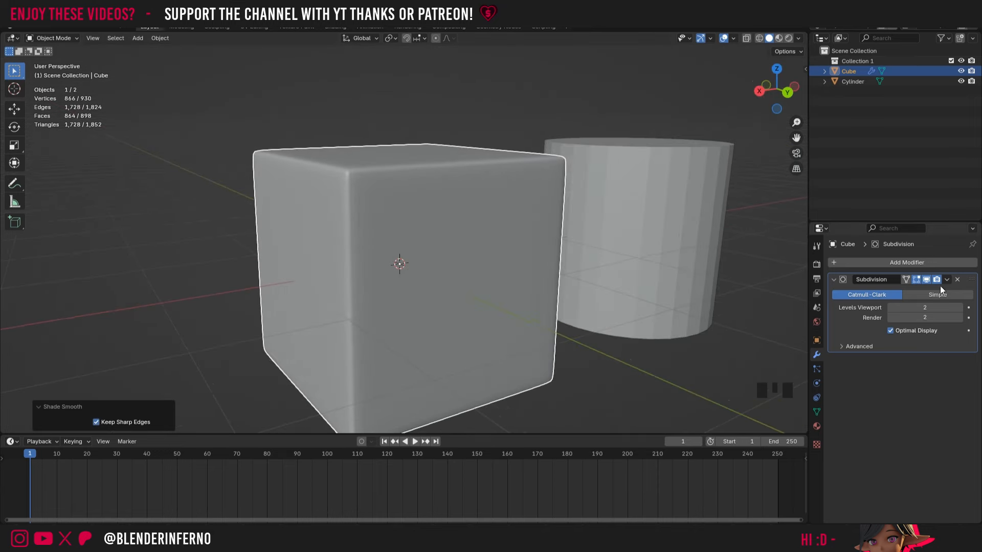
Try a viewport level of 4 on the cube's Subdivision modifier and set it back to 2
left_click(959, 309)
left_click(959, 308)
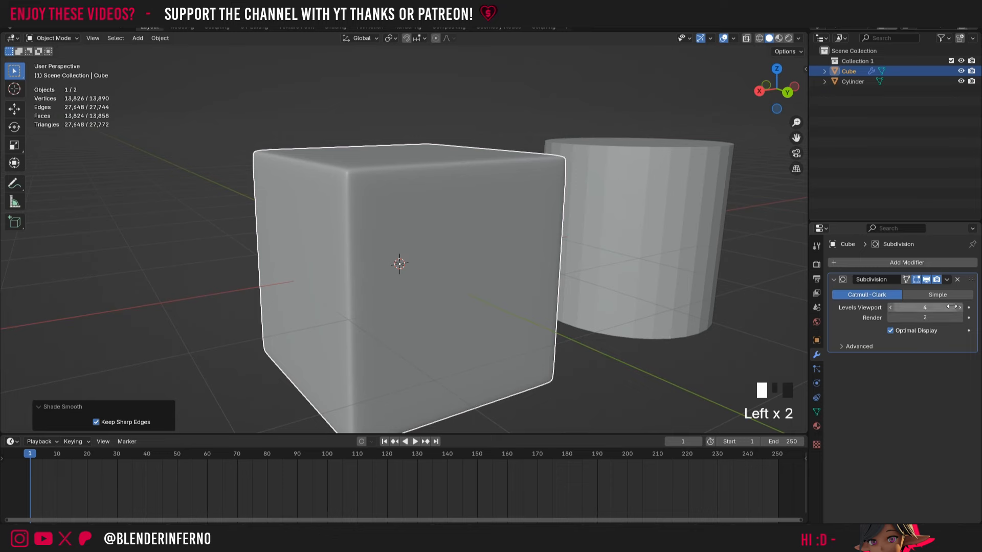
left_click(890, 307)
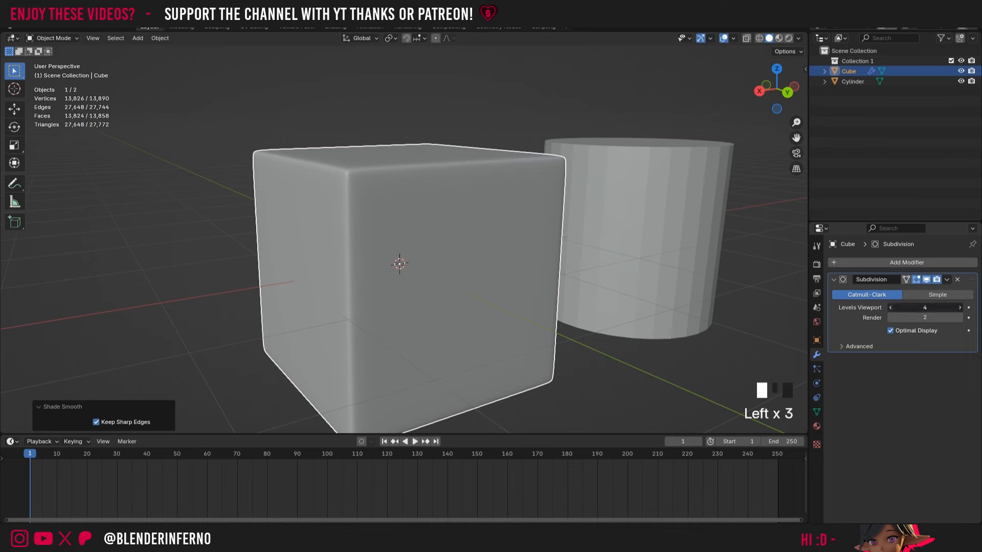
left_click(891, 308)
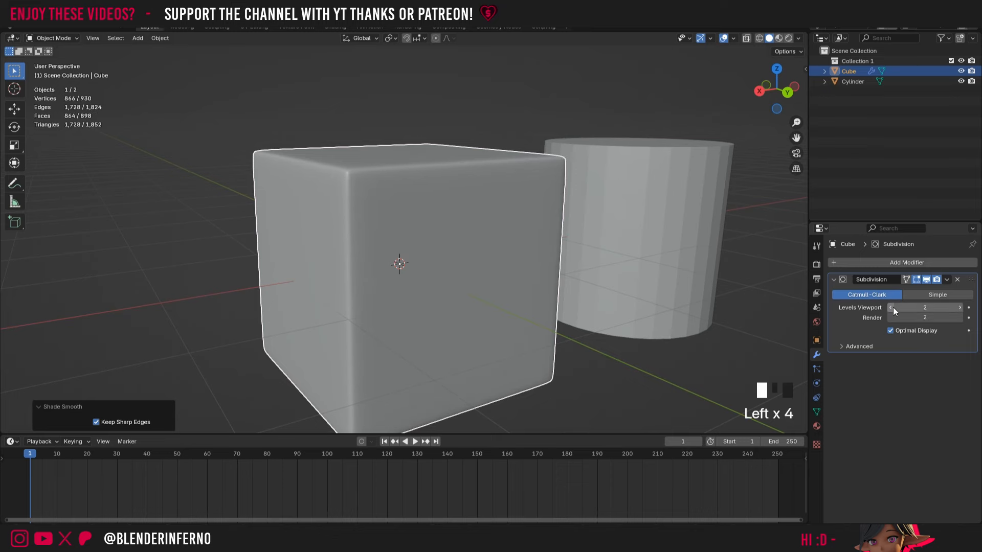
Add a horizontal loop cut around the cube, slid close to its top edge, and return the cube to Object Mode
key("Tab")
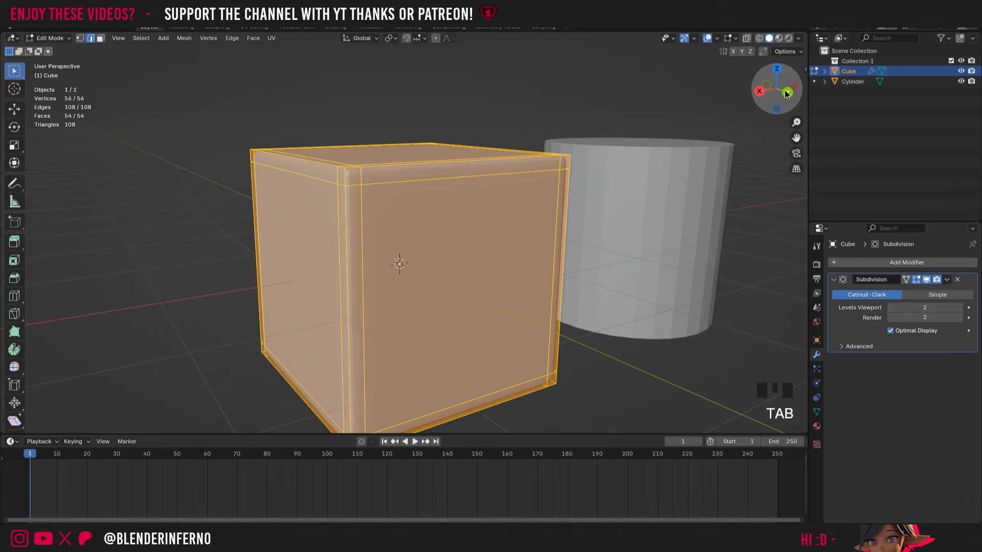
left_click_drag(787, 93, 788, 105)
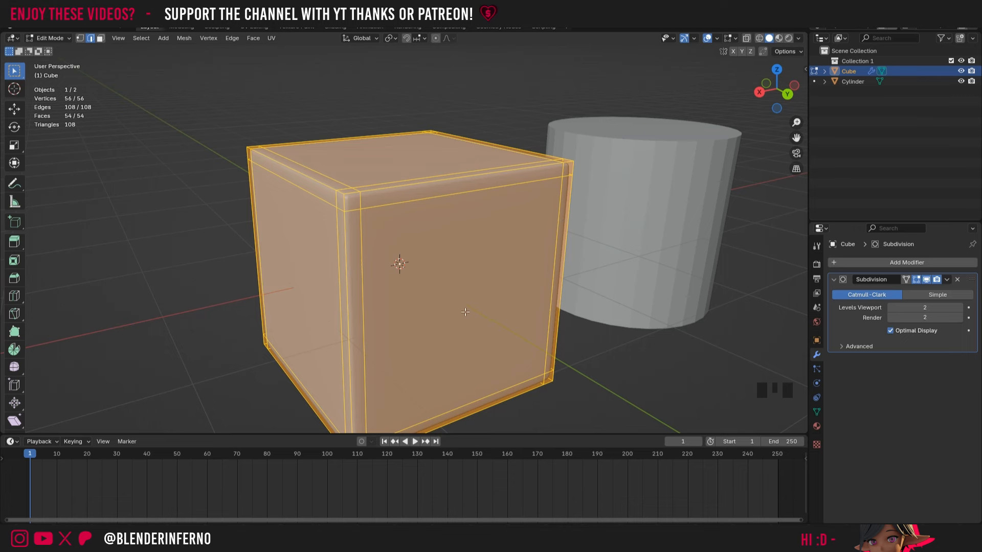
key("ctrl+r")
left_click(382, 319)
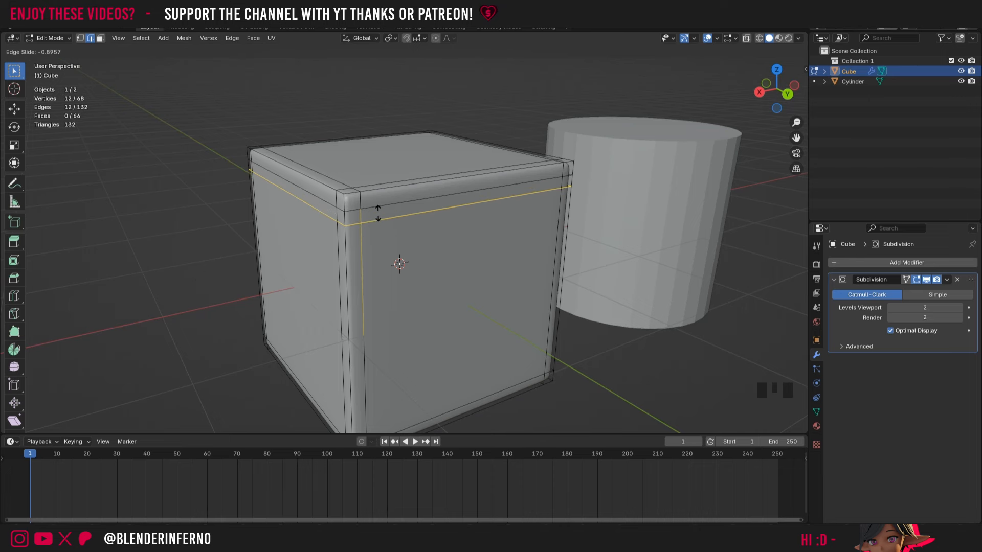
left_click(388, 224)
key("Tab")
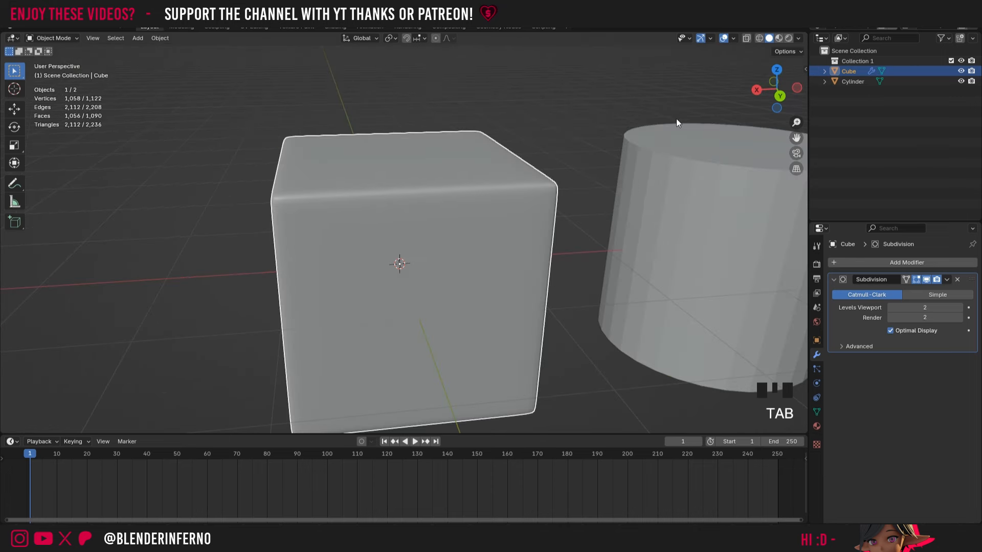
Select the cylinder and add a Subdivision Surface modifier to it at level 2
left_click_drag(798, 135, 579, 148)
left_click(621, 209)
key("Tab")
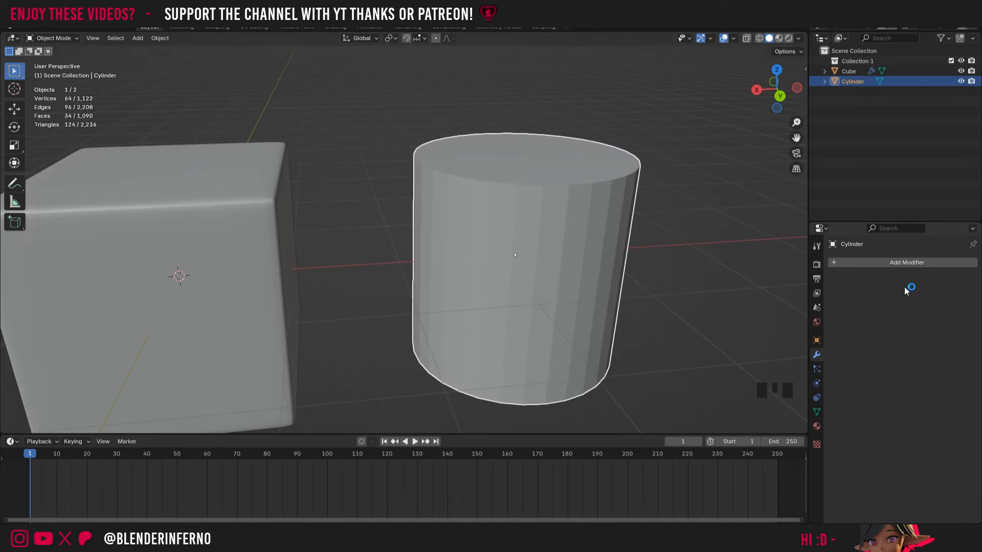
left_click(898, 263)
mouse_move(882, 289)
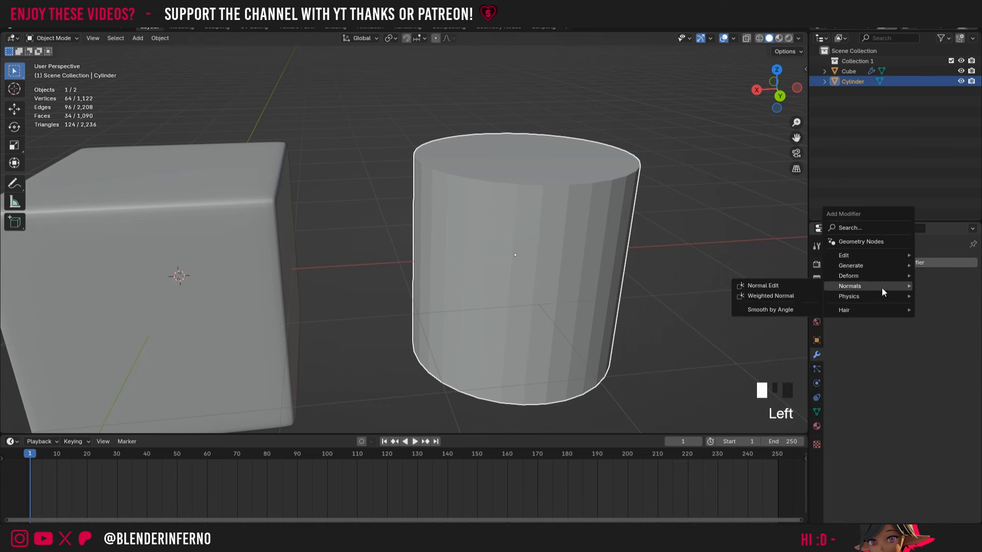
mouse_move(875, 268)
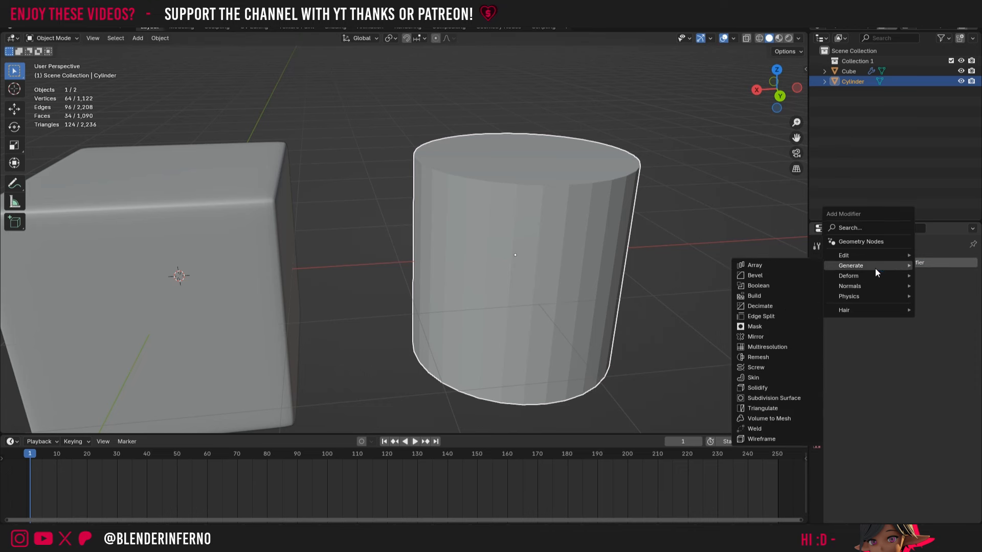
left_click(766, 398)
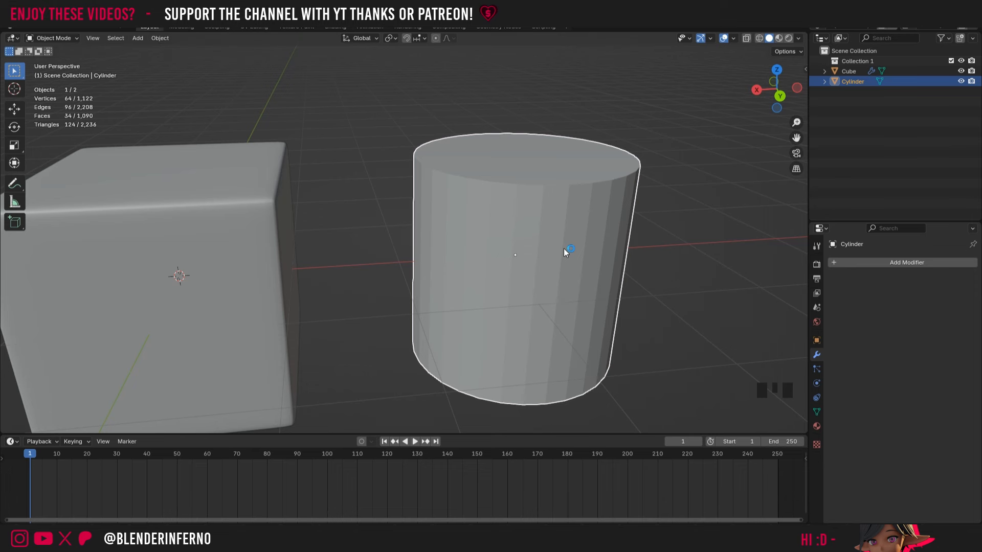
key("ctrl+2")
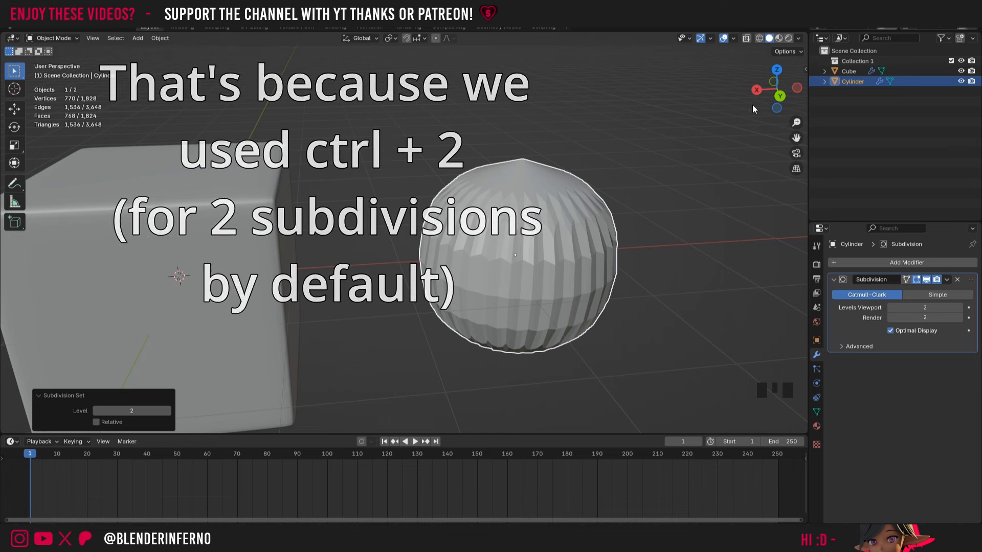
Enter Edit Mode on the cylinder and select the edge loop around its top rim
key("Tab")
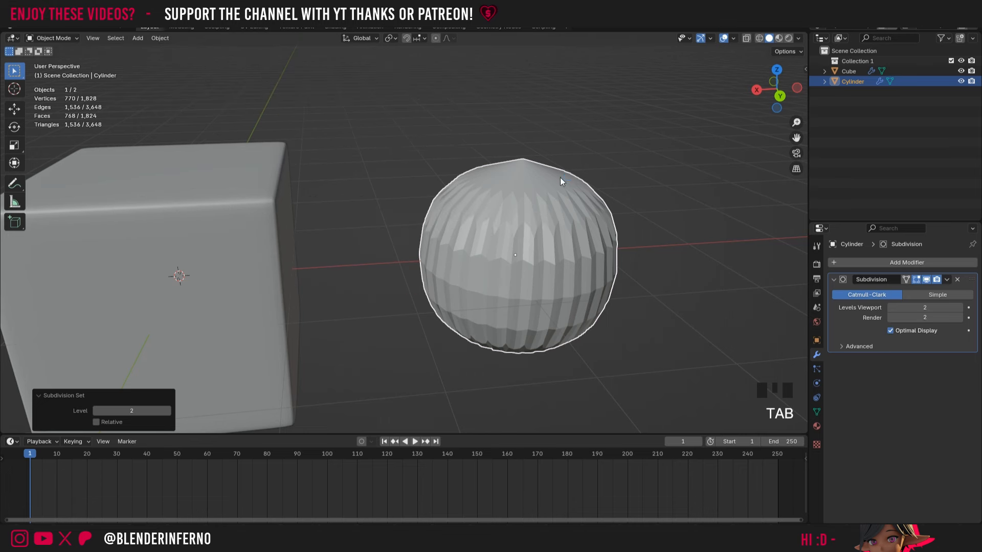
right_click(575, 160)
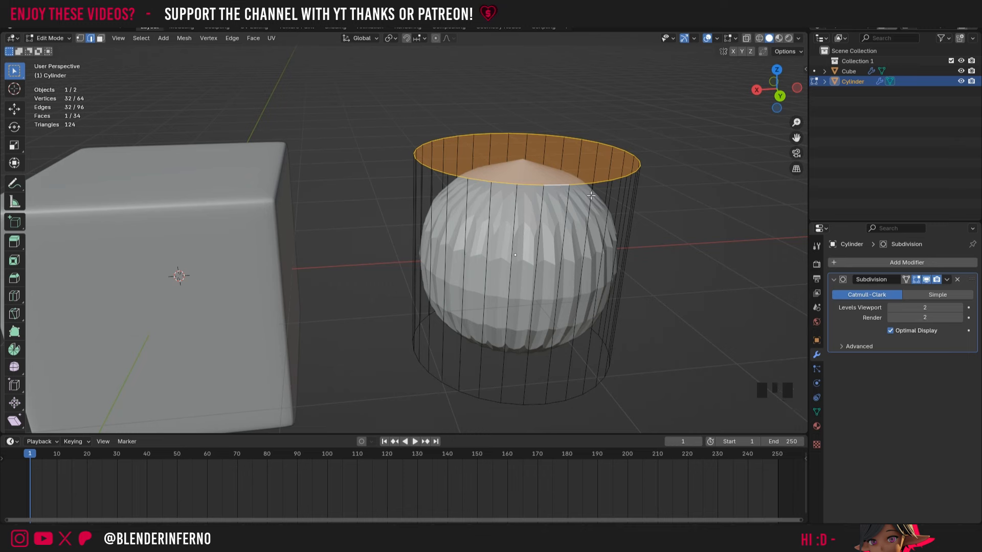
middle_click_drag(529, 123, 592, 120)
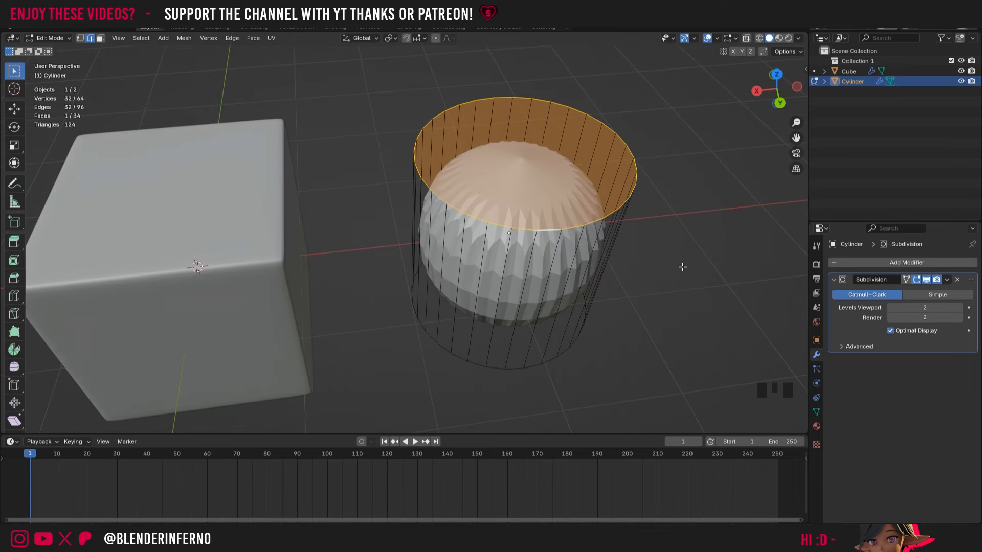
key("ctrl+z")
key("ctrl+z")
key("ctrl+z")
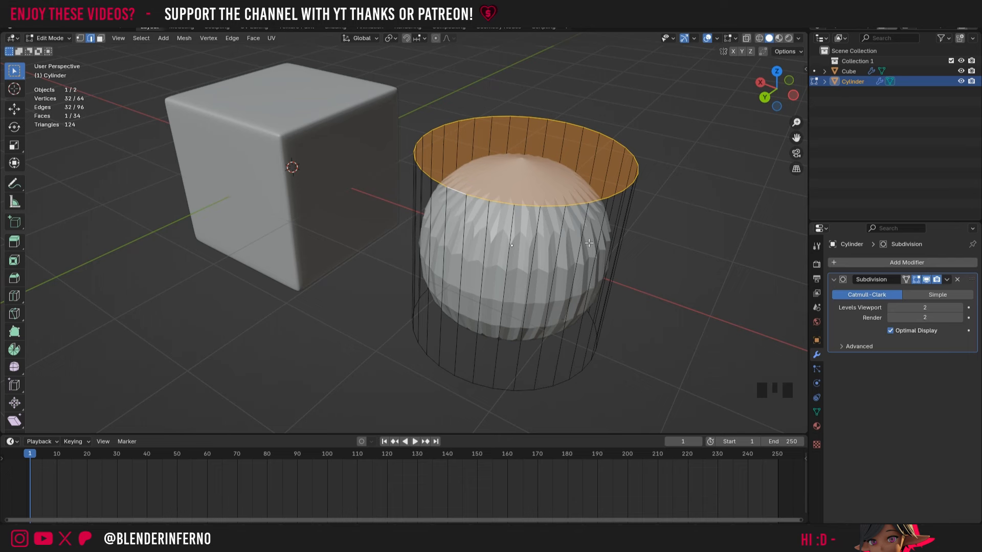
Try a loop cut near the cylinder's top rim with a factor of about -0.967 and inset the top face about 0.086 m
key("ctrl+r")
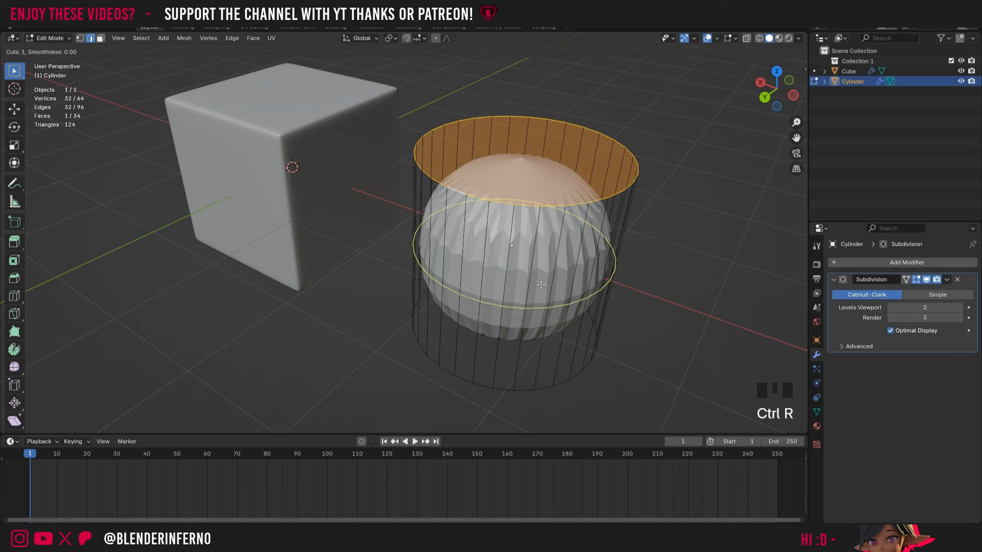
left_click_drag(511, 246, 527, 191)
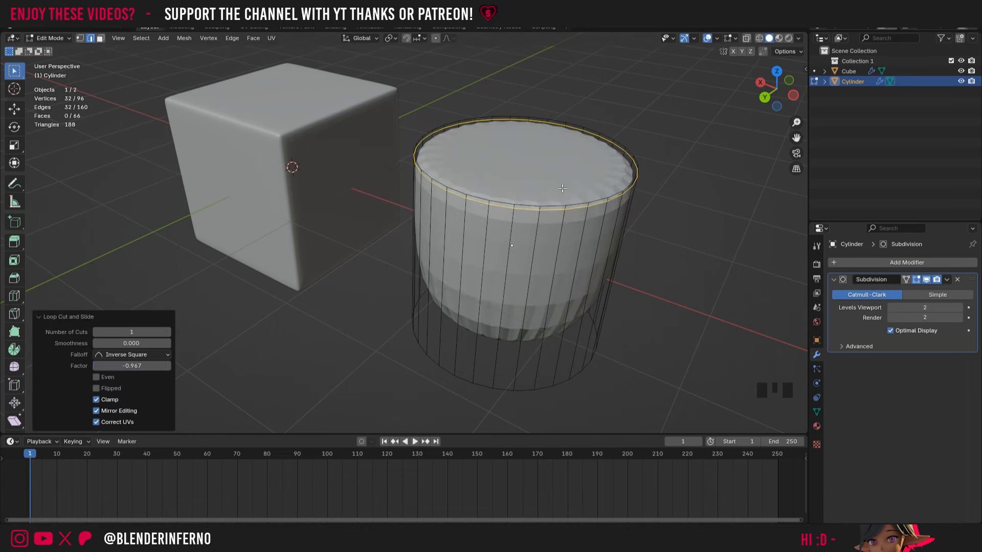
key("3")
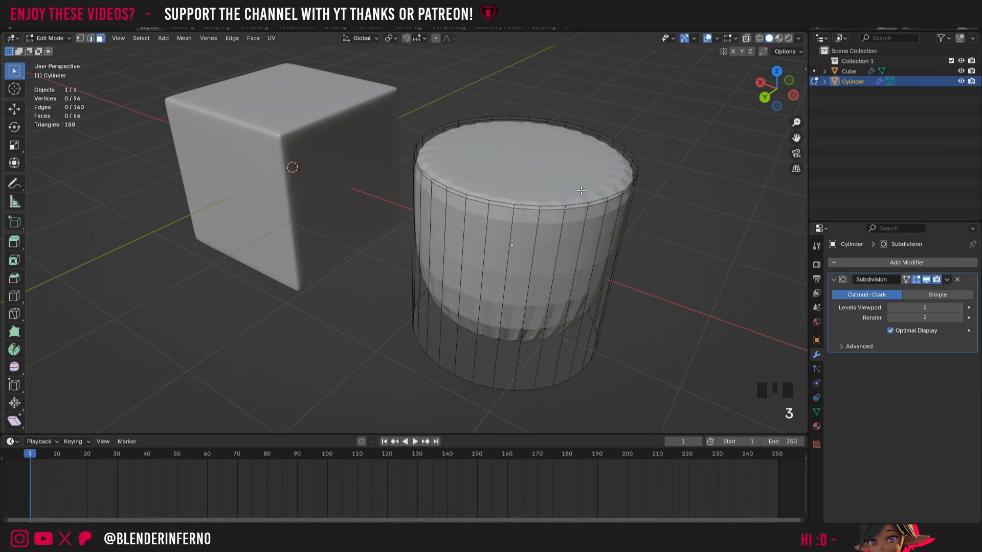
left_click(529, 163)
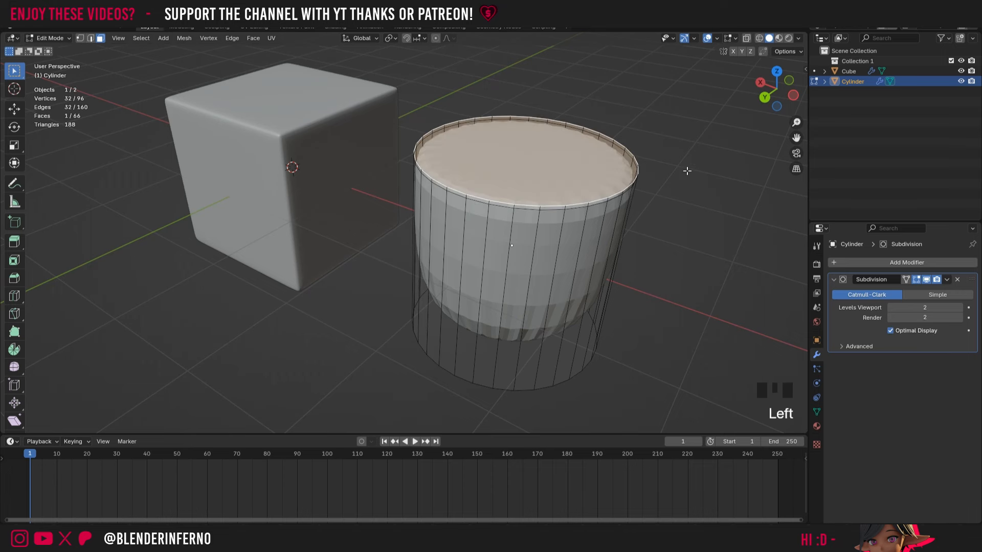
key("i")
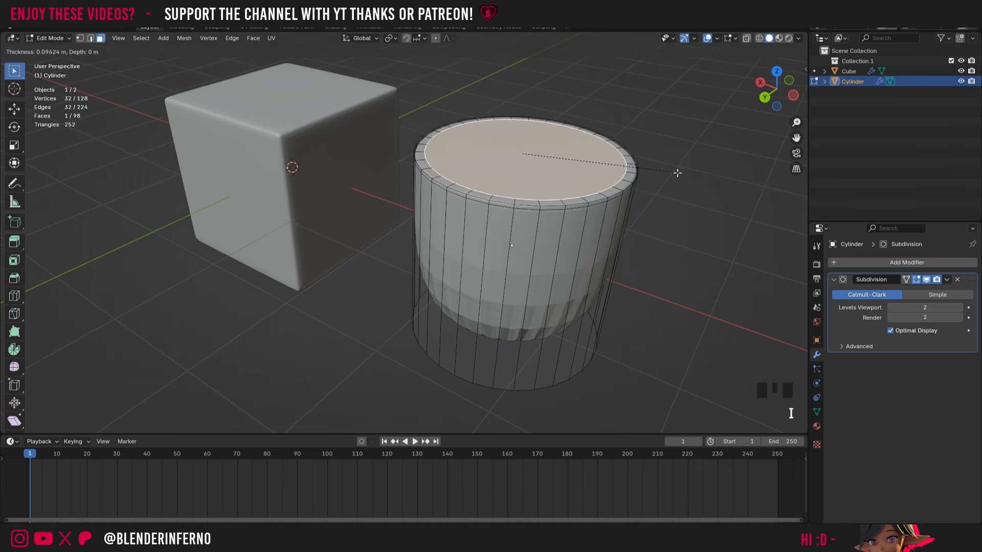
left_click(605, 194)
scroll(604, 195, "up", 4)
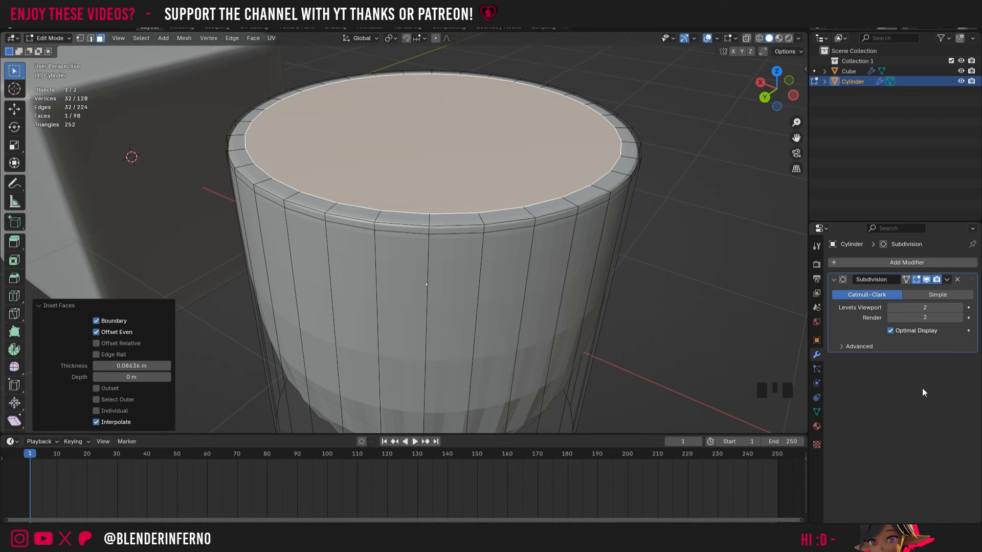
Undo the inset of the top face and the loop cut on the cylinder
key("ctrl+z")
key("ctrl+z")
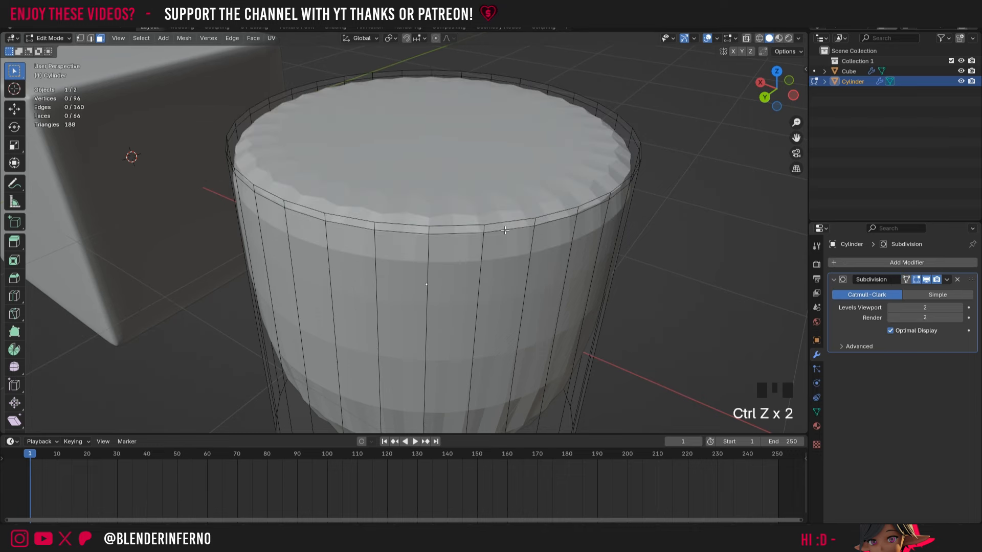
key("ctrl+z")
scroll(505, 253, "down", 6)
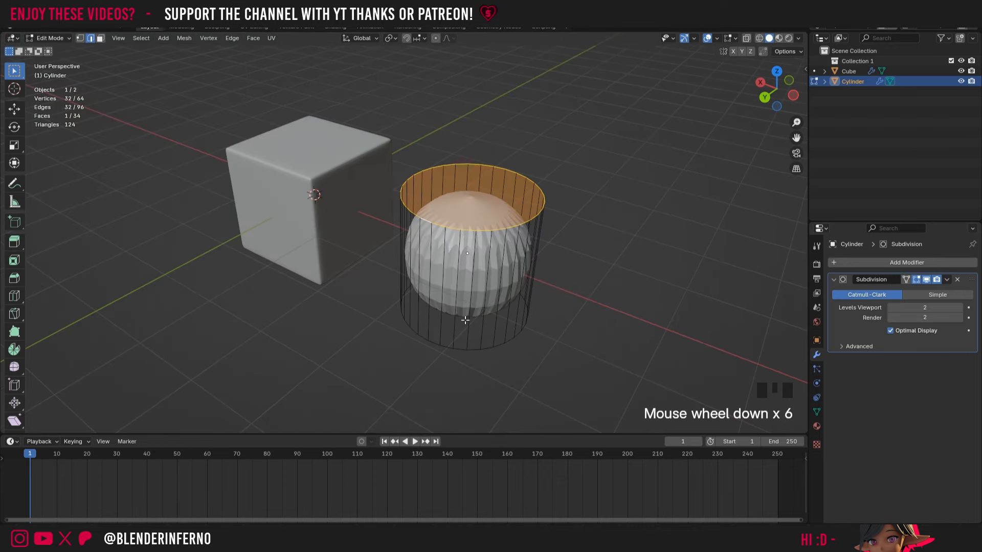
Add the bottom rim loop to the selection and bevel both cylinder rims about 0.046 m wide with 2 segments and shape 1.000
key("2")
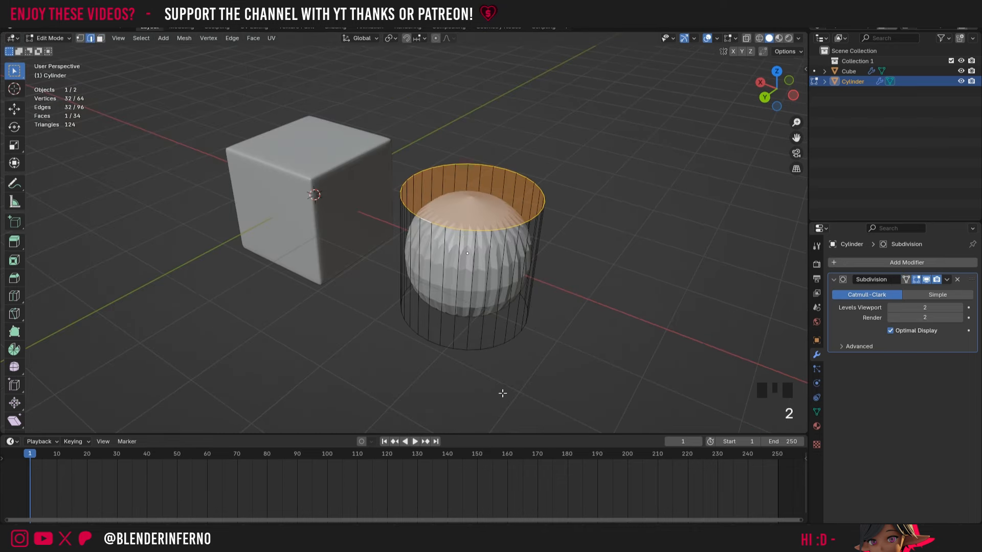
left_click(449, 349, "alt+shift")
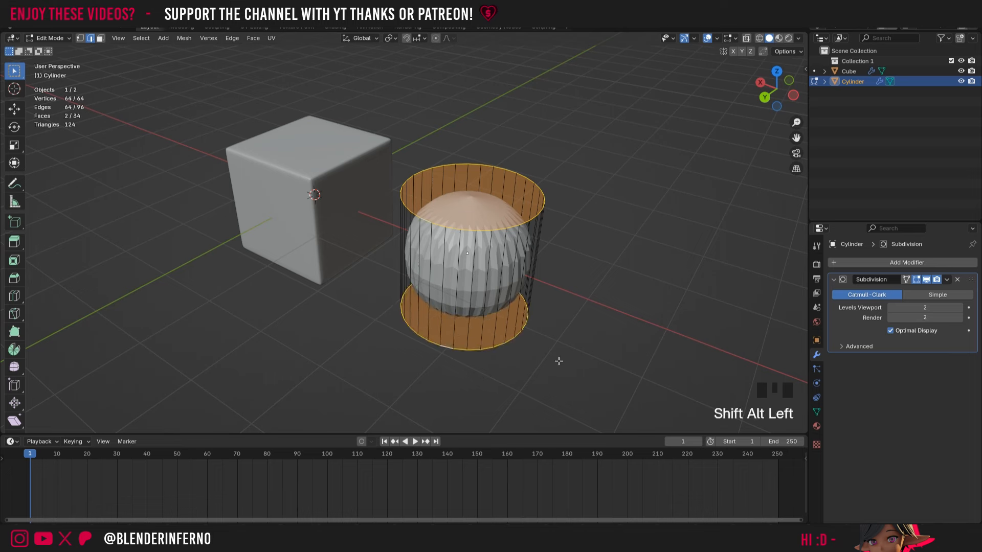
key("ctrl+b")
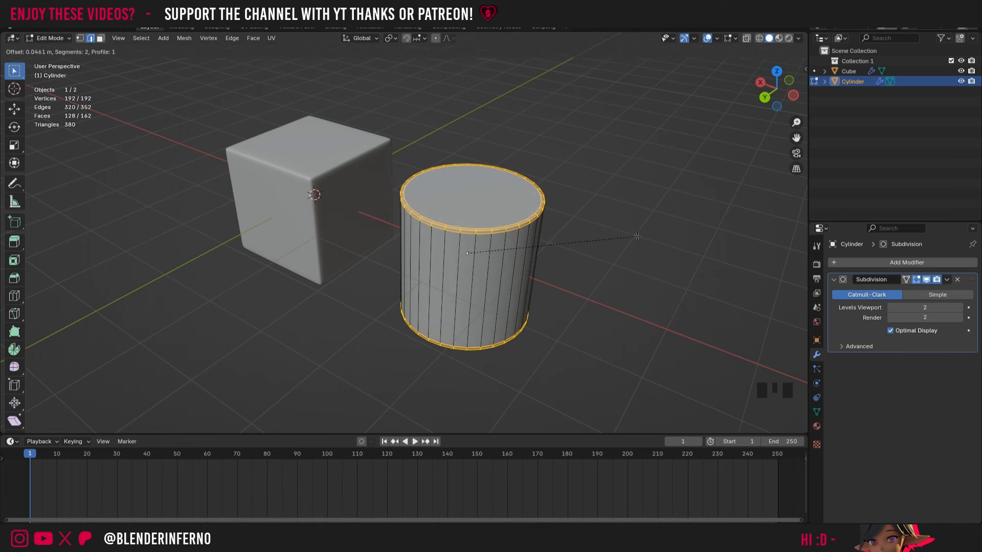
left_click(636, 236)
scroll(473, 221, "up", 5)
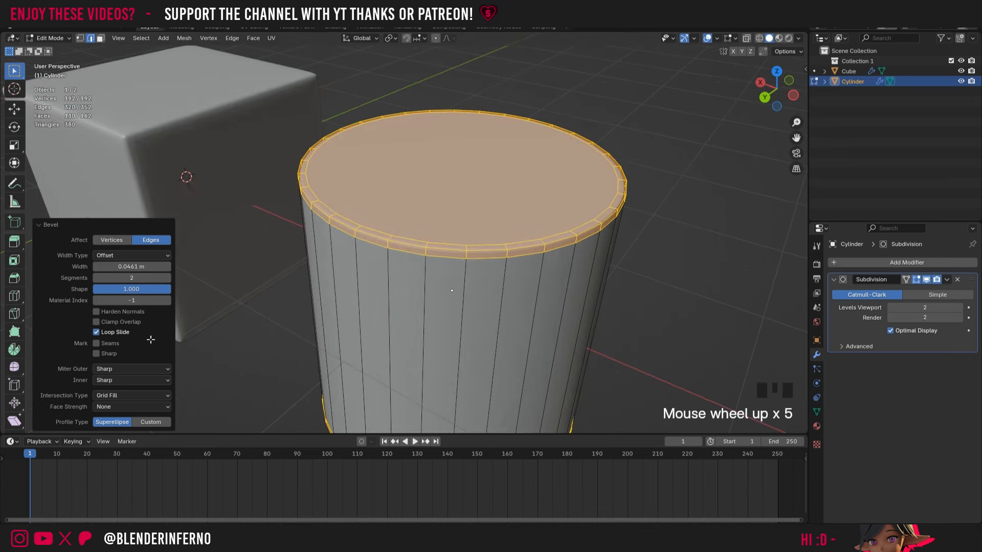
left_click(62, 226)
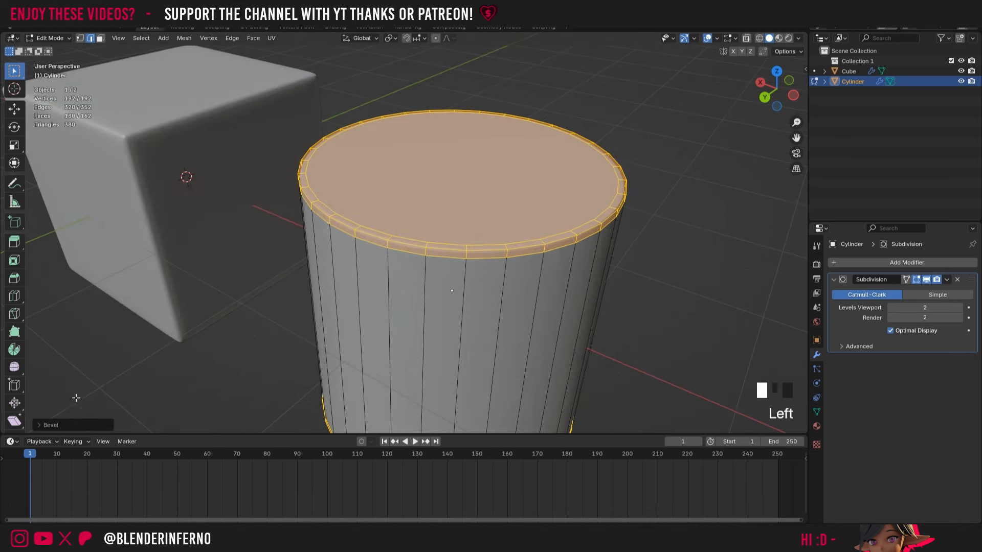
left_click(75, 428)
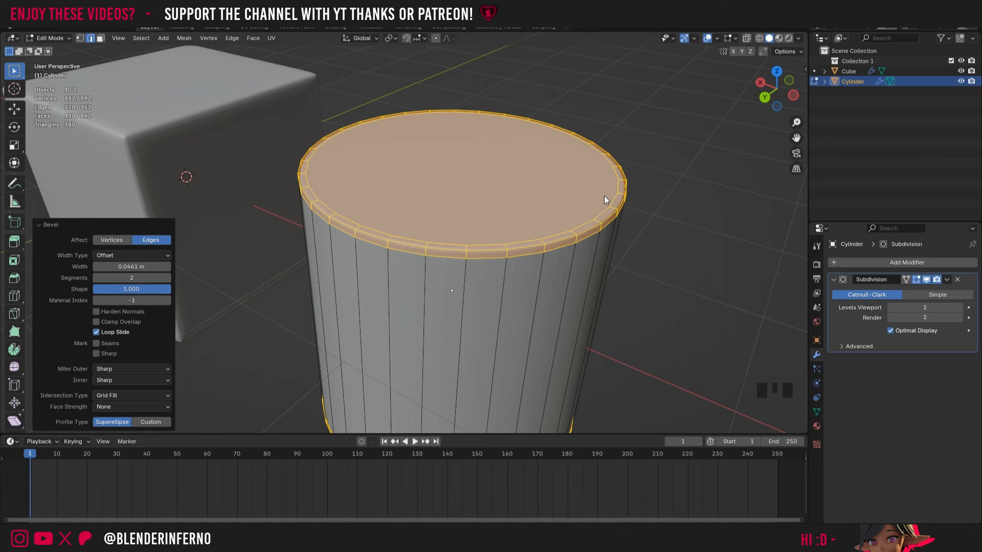
Return the cylinder to Object Mode and apply Shade Smooth to it
key("Tab")
left_click_drag(654, 237, 655, 157)
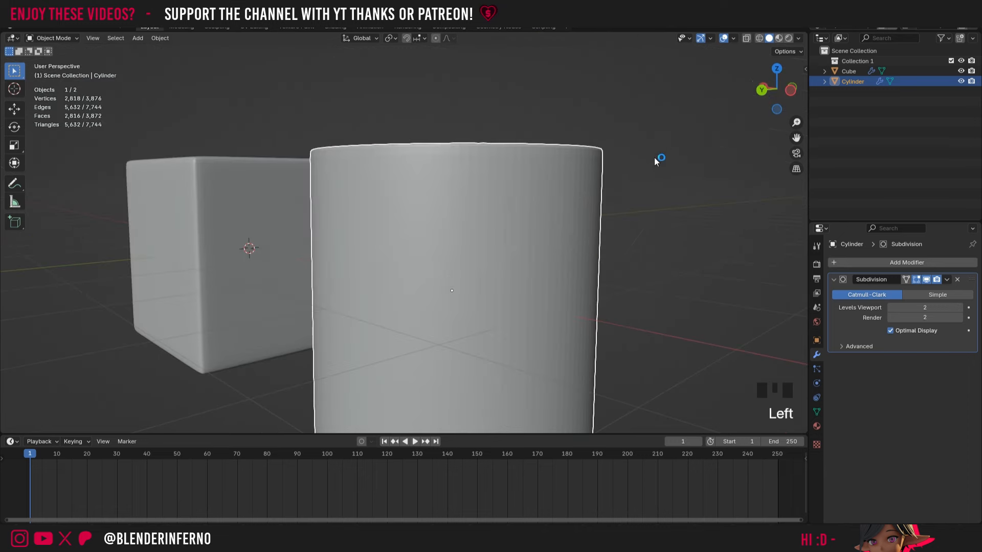
right_click(576, 191)
left_click(576, 192)
scroll(606, 221, "down", 3)
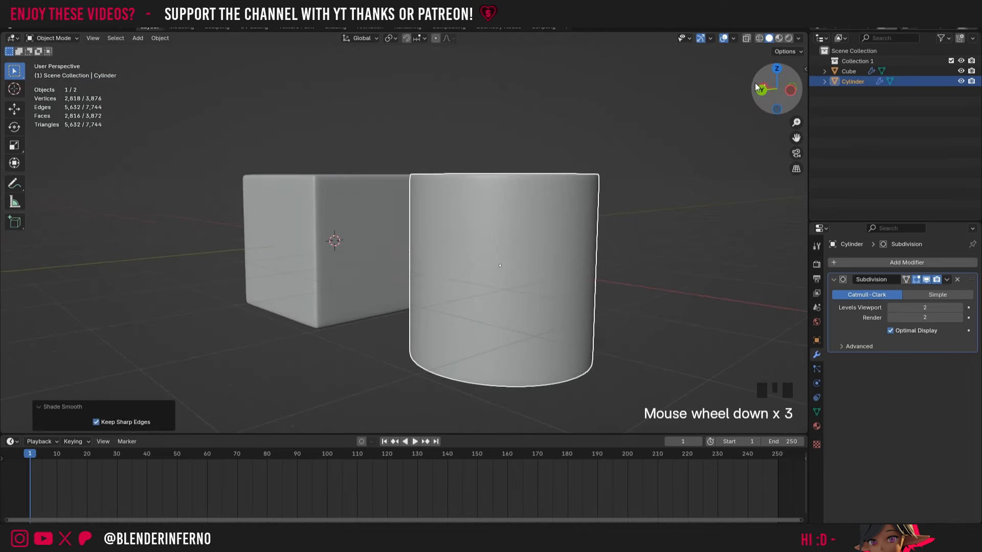
Raise the viewport level of the cylinder's Subdivision modifier to 4 and compare its rim with the cube's edges
left_click_drag(606, 221, 758, 164)
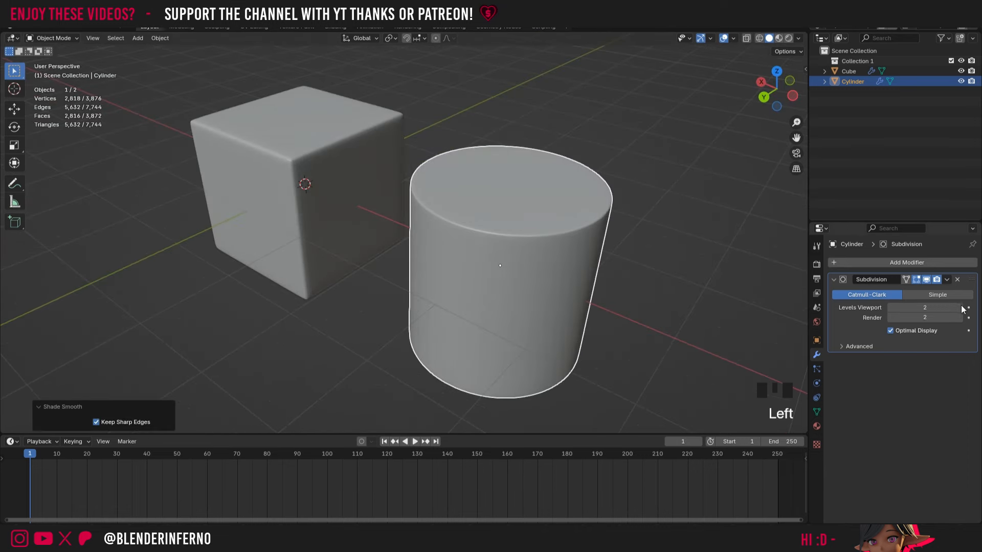
left_click(889, 310)
scroll(545, 240, "up", 11)
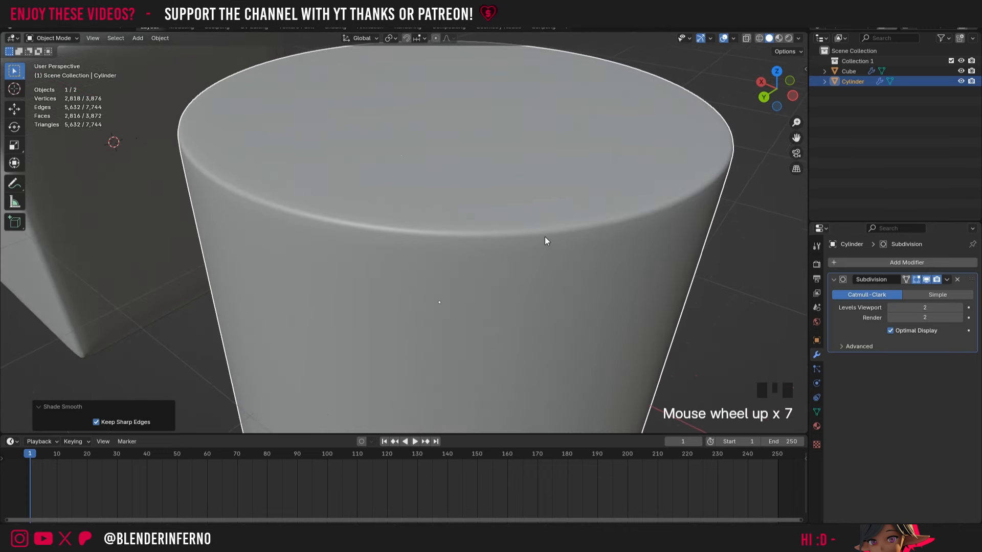
left_click(959, 307)
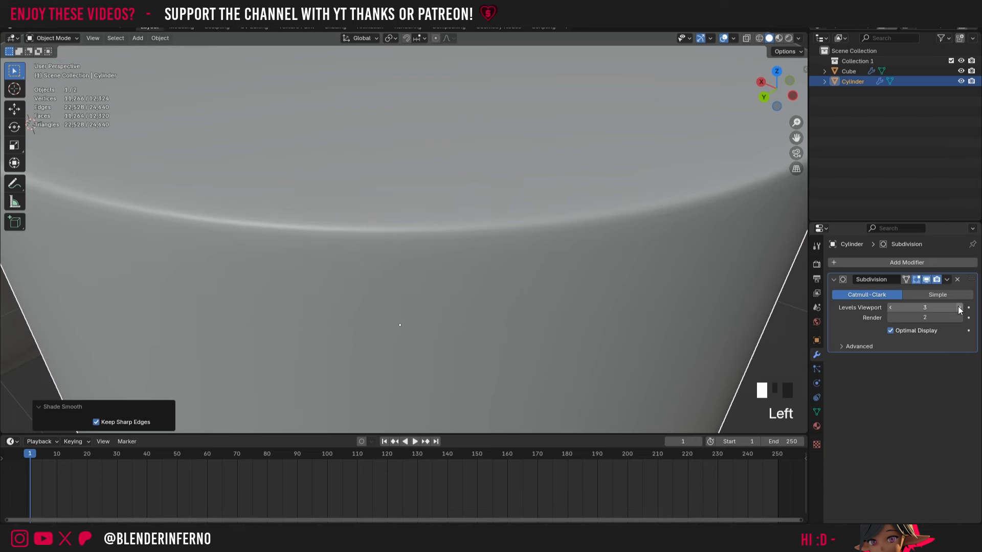
left_click(959, 307)
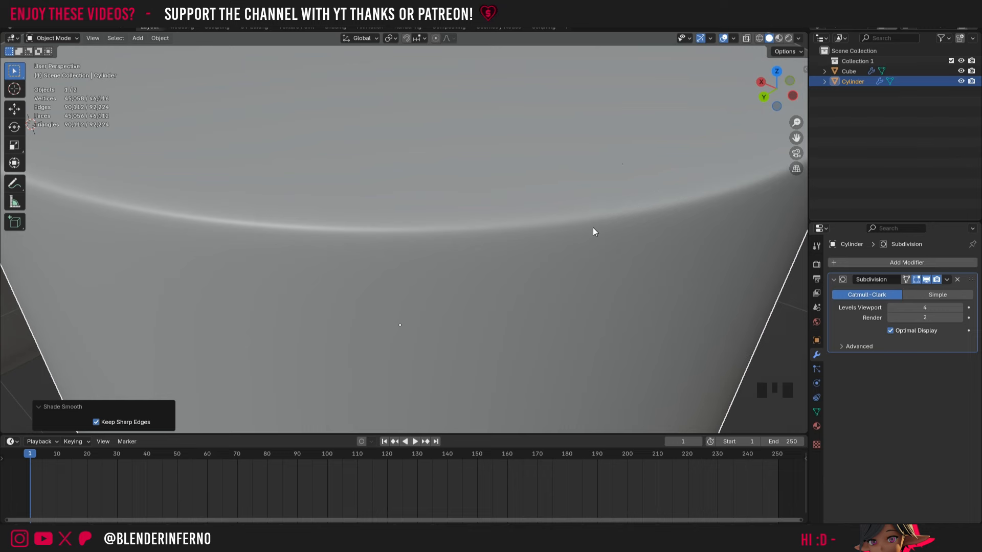
scroll(604, 196, "down", 10)
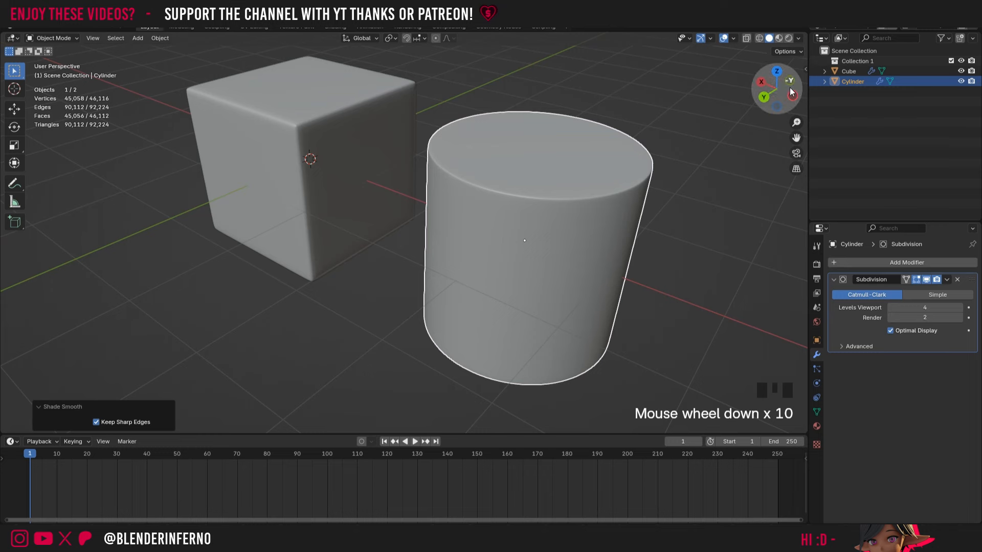
left_click_drag(783, 91, 766, 94)
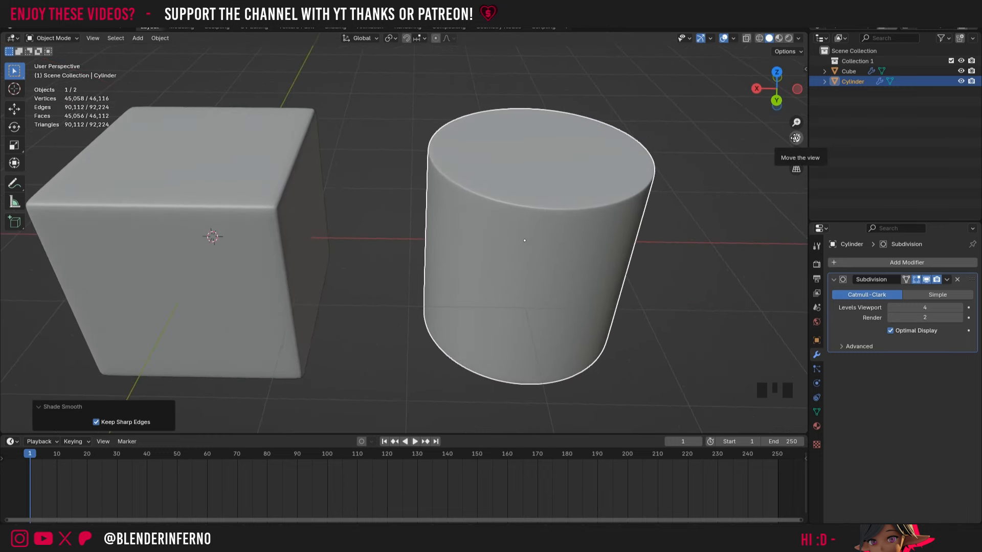